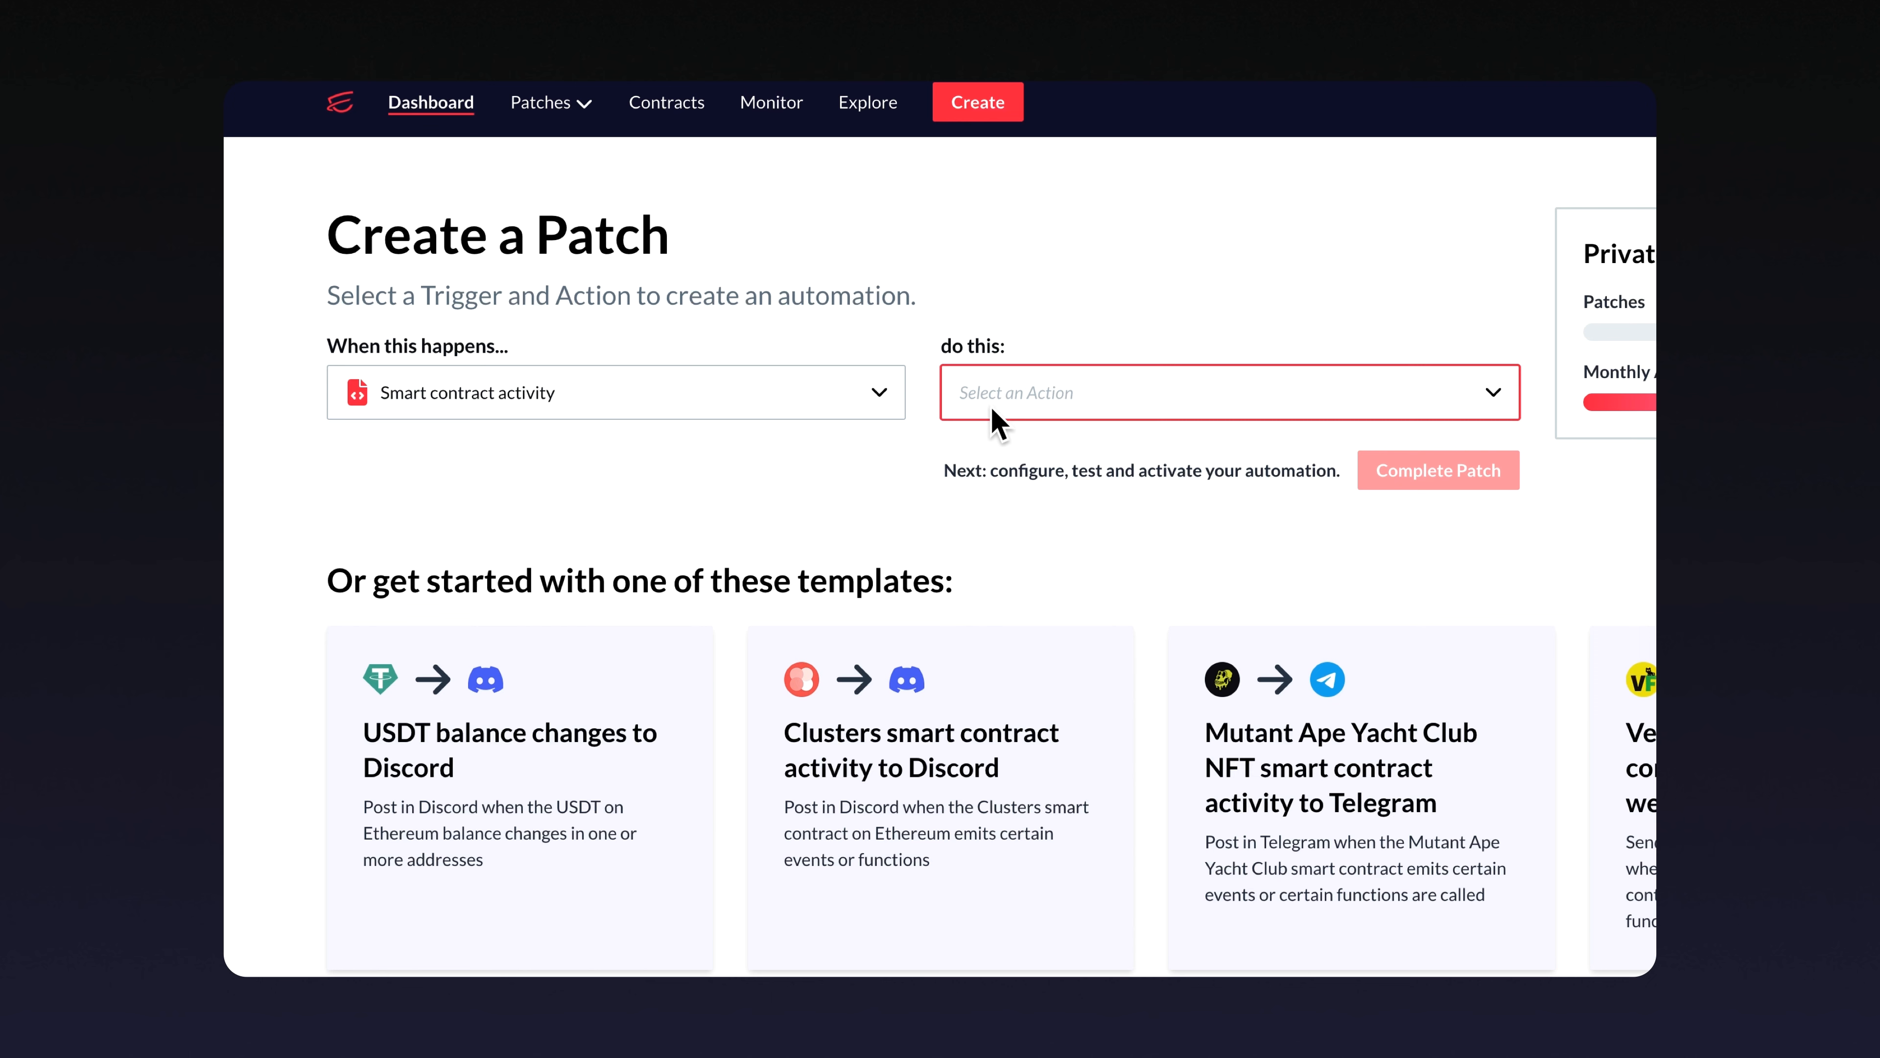
Step: Choose Discord as the action for the smart contract activity trigger and proceed to completing the patch
left_click(992, 406)
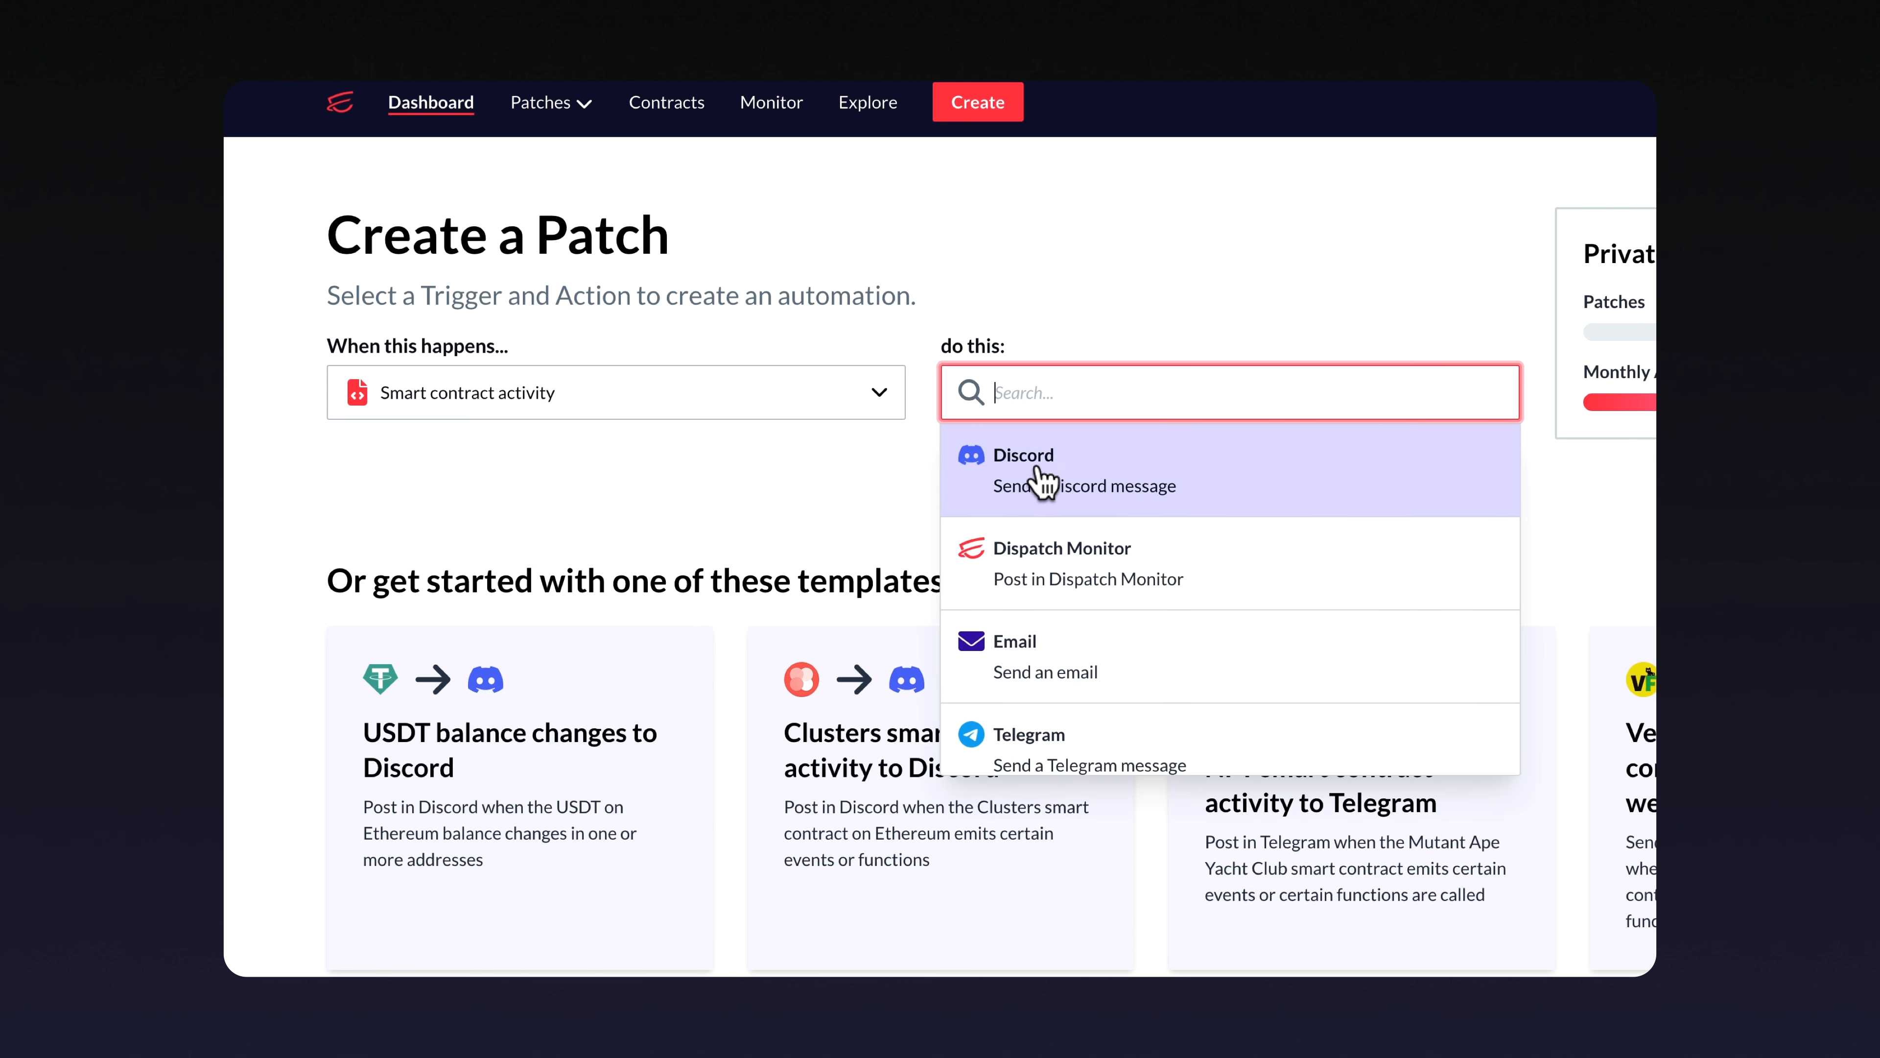
left_click(1045, 478)
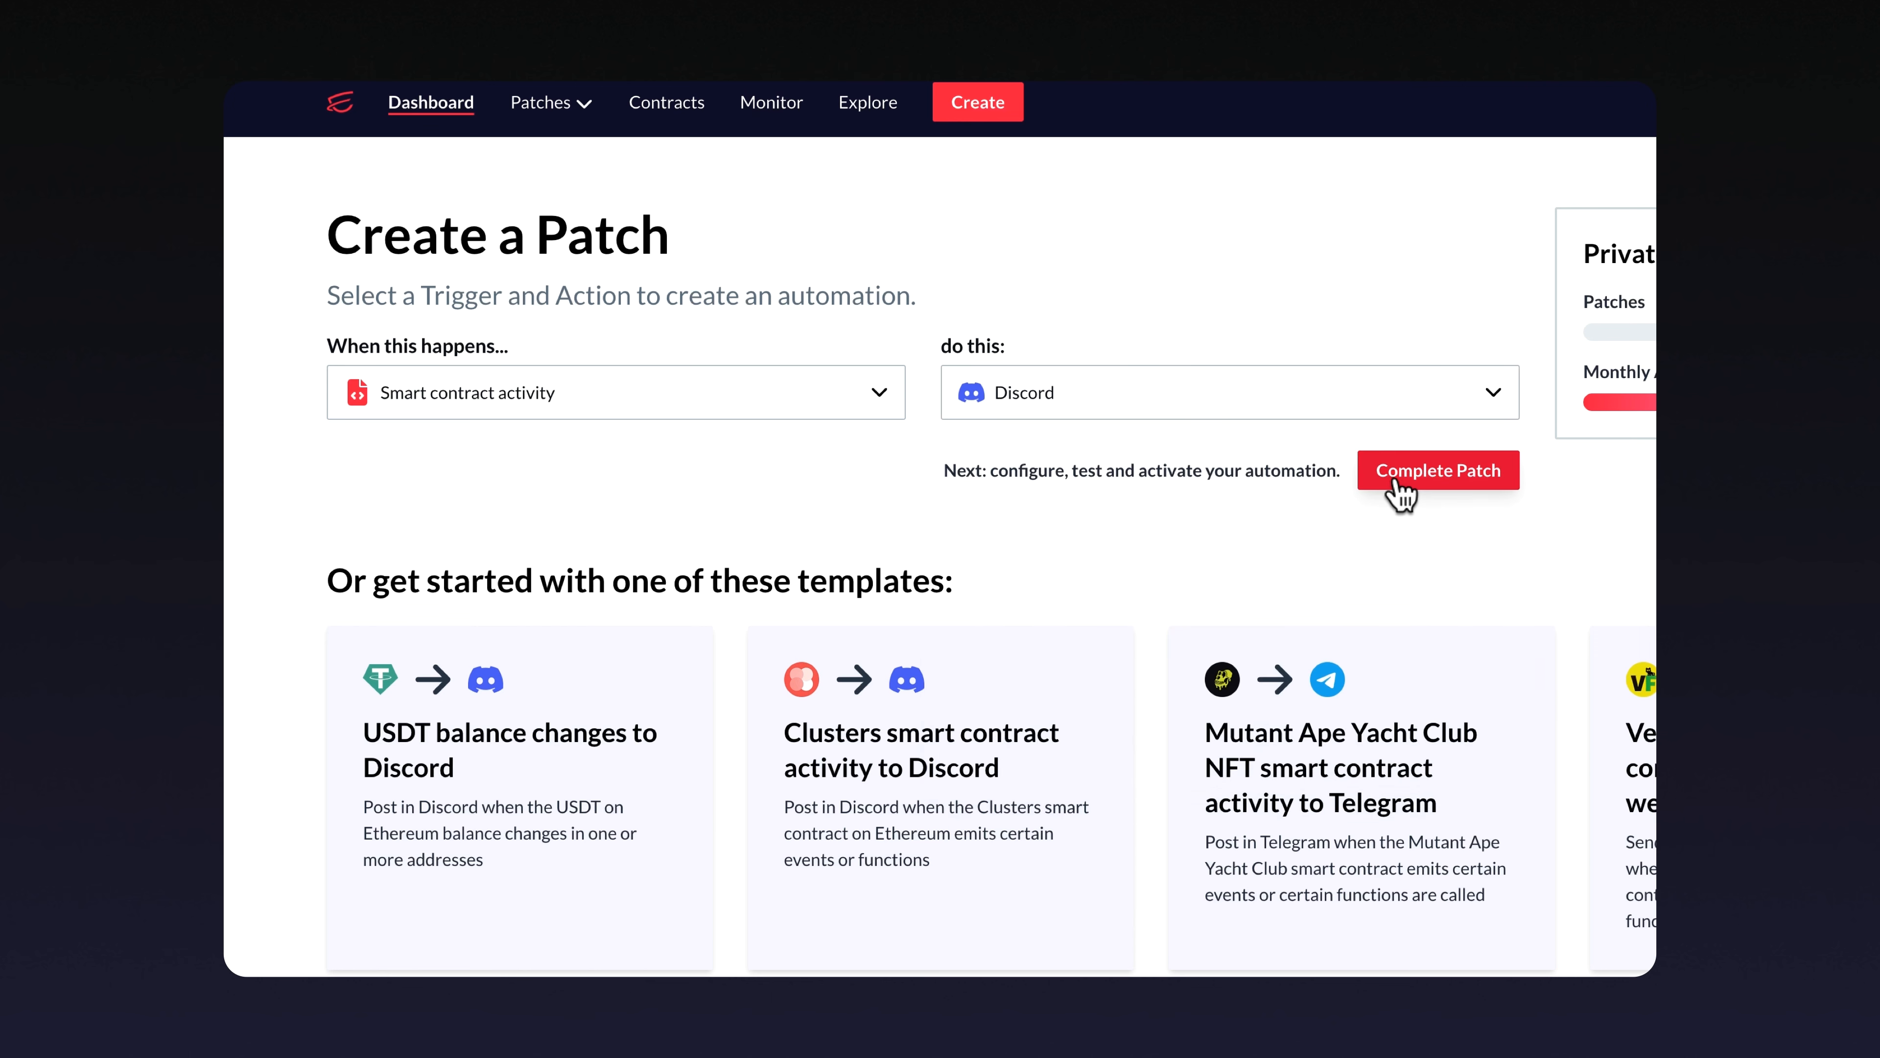
left_click(1397, 480)
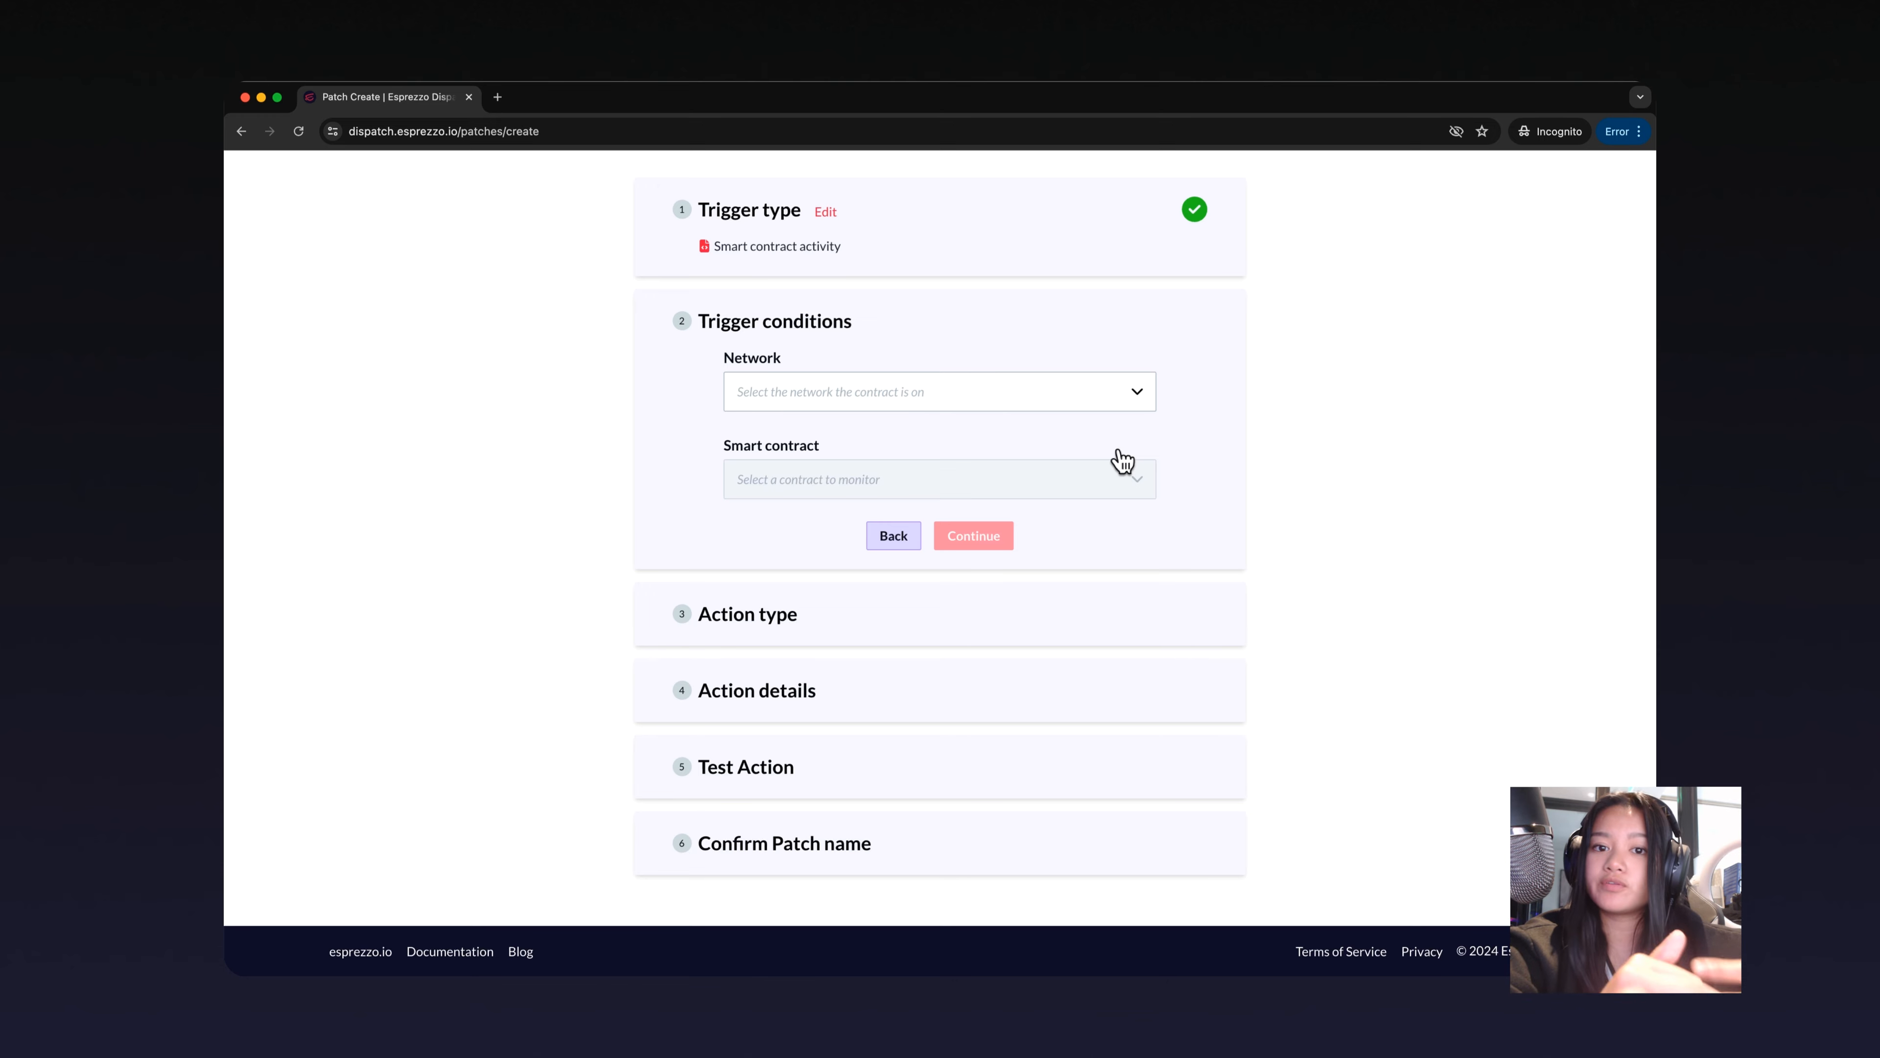
Step: Set the network in the trigger conditions to Ethereum
scroll(1123, 461, "up", 1)
scroll(1123, 461, "up", 1)
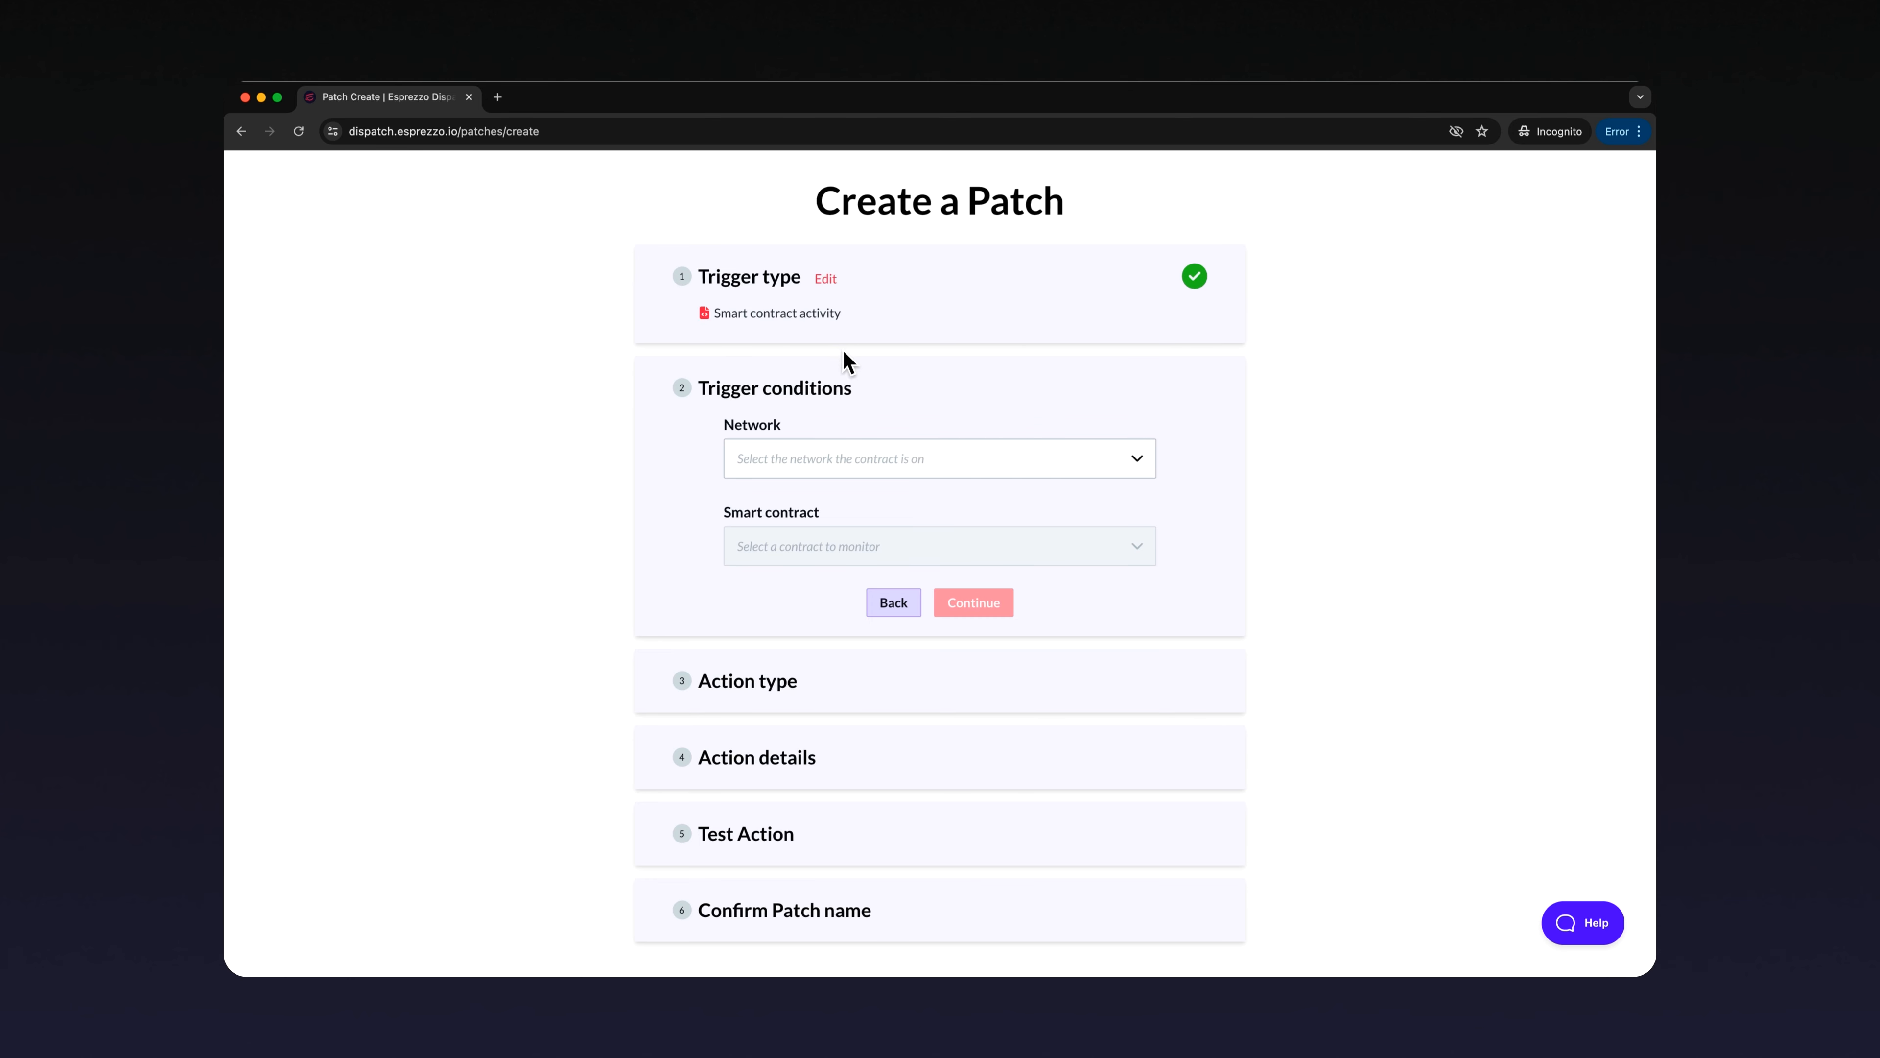
scroll(847, 377, "down", 2)
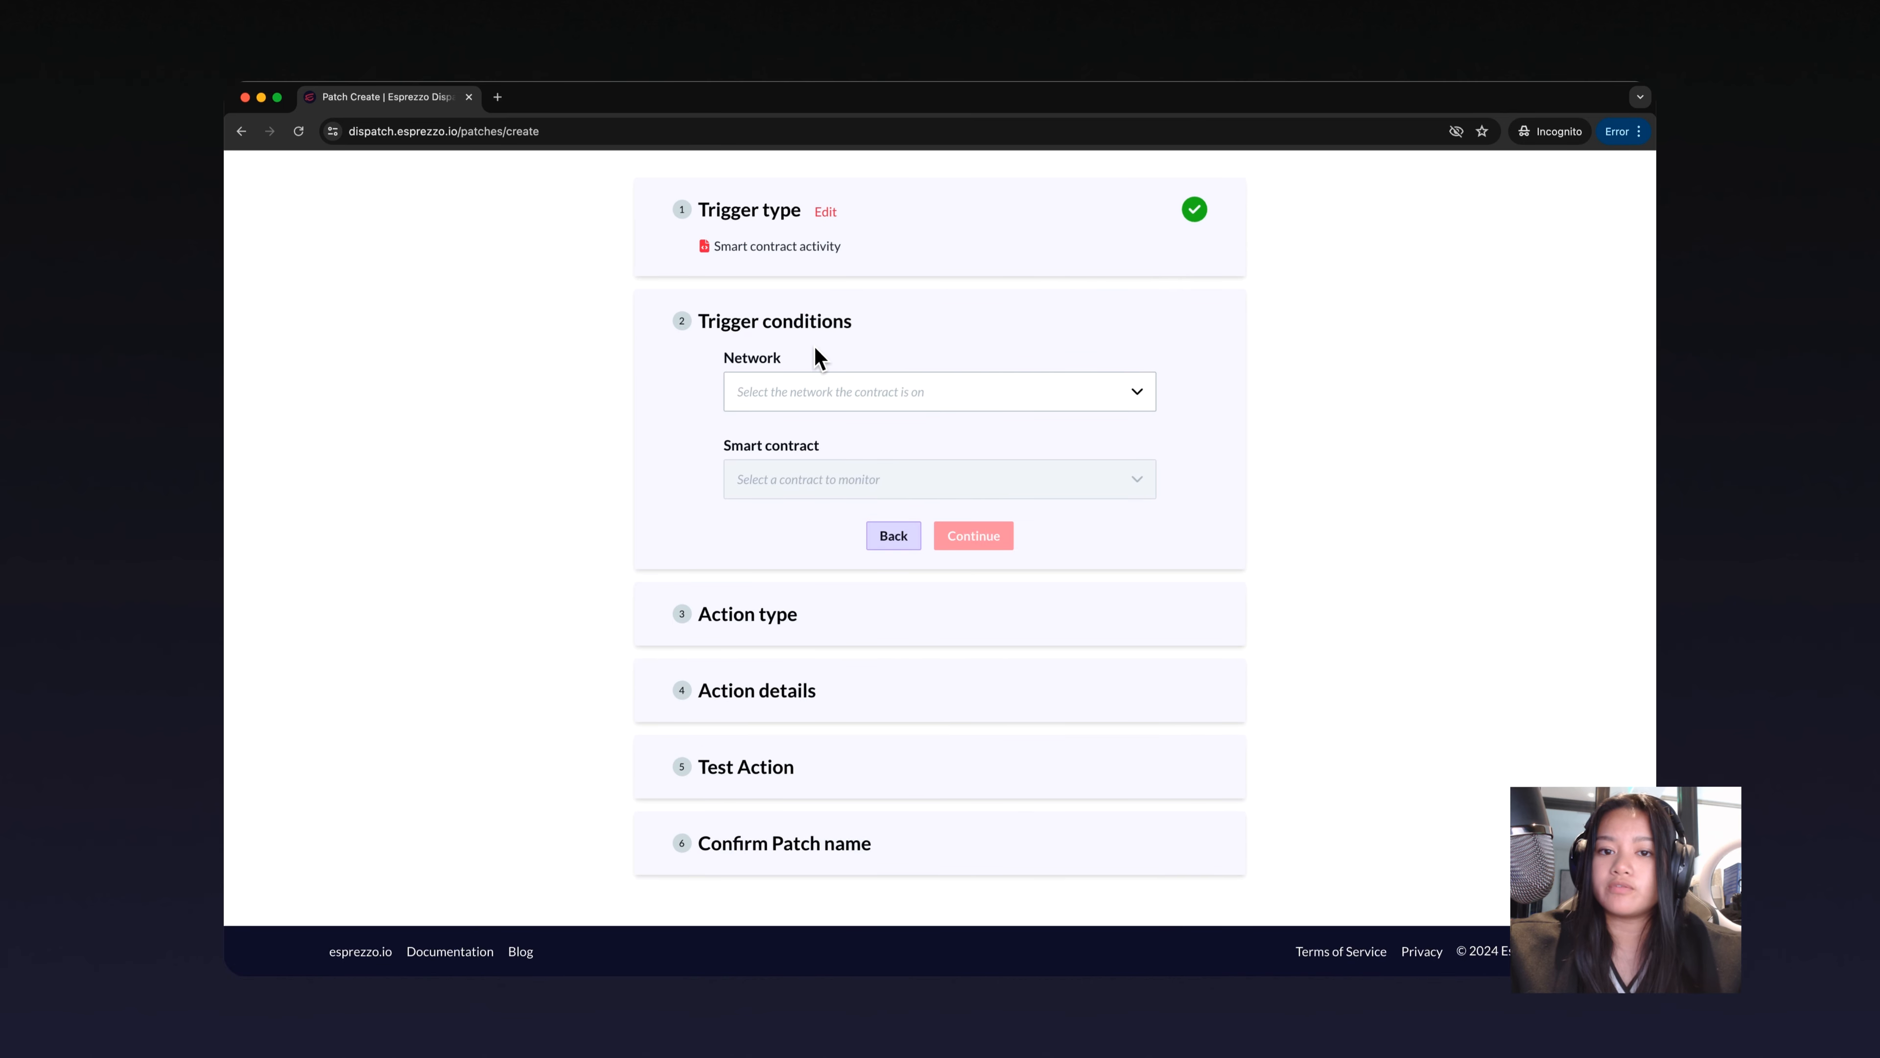
left_click(822, 389)
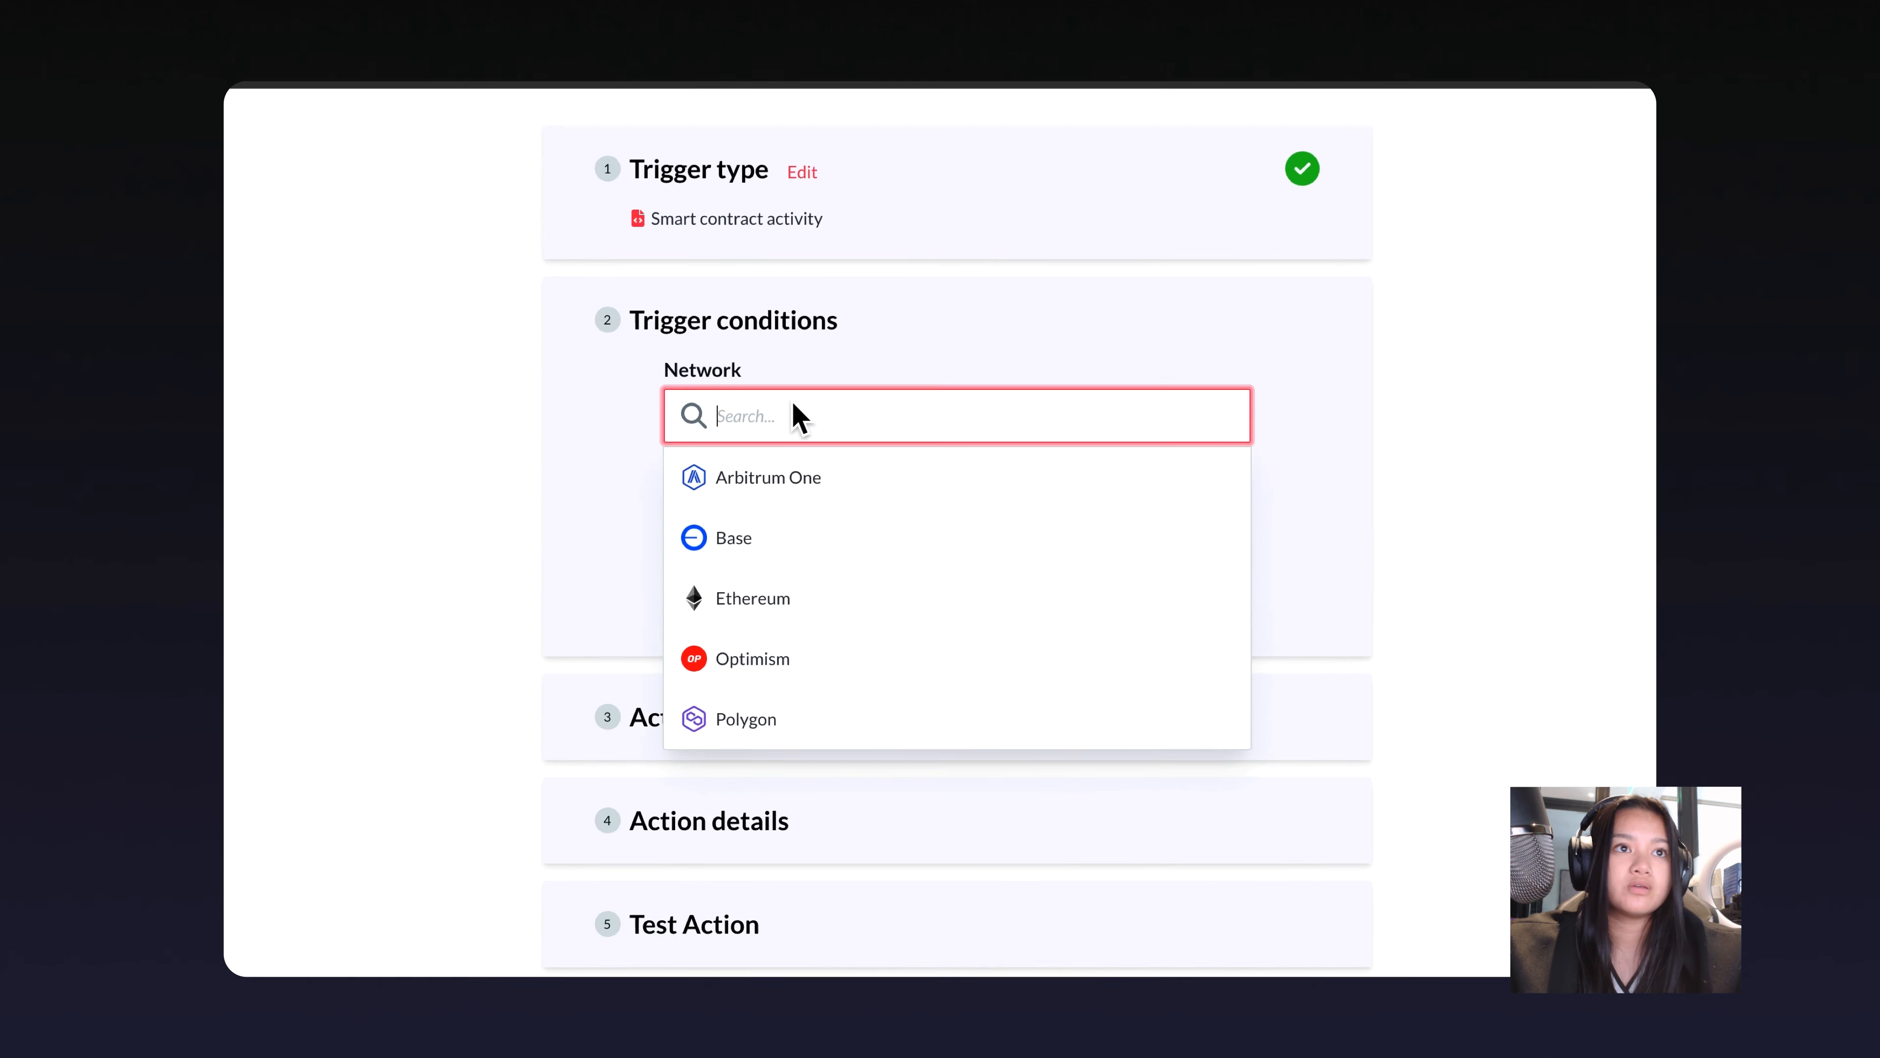
left_click(805, 576)
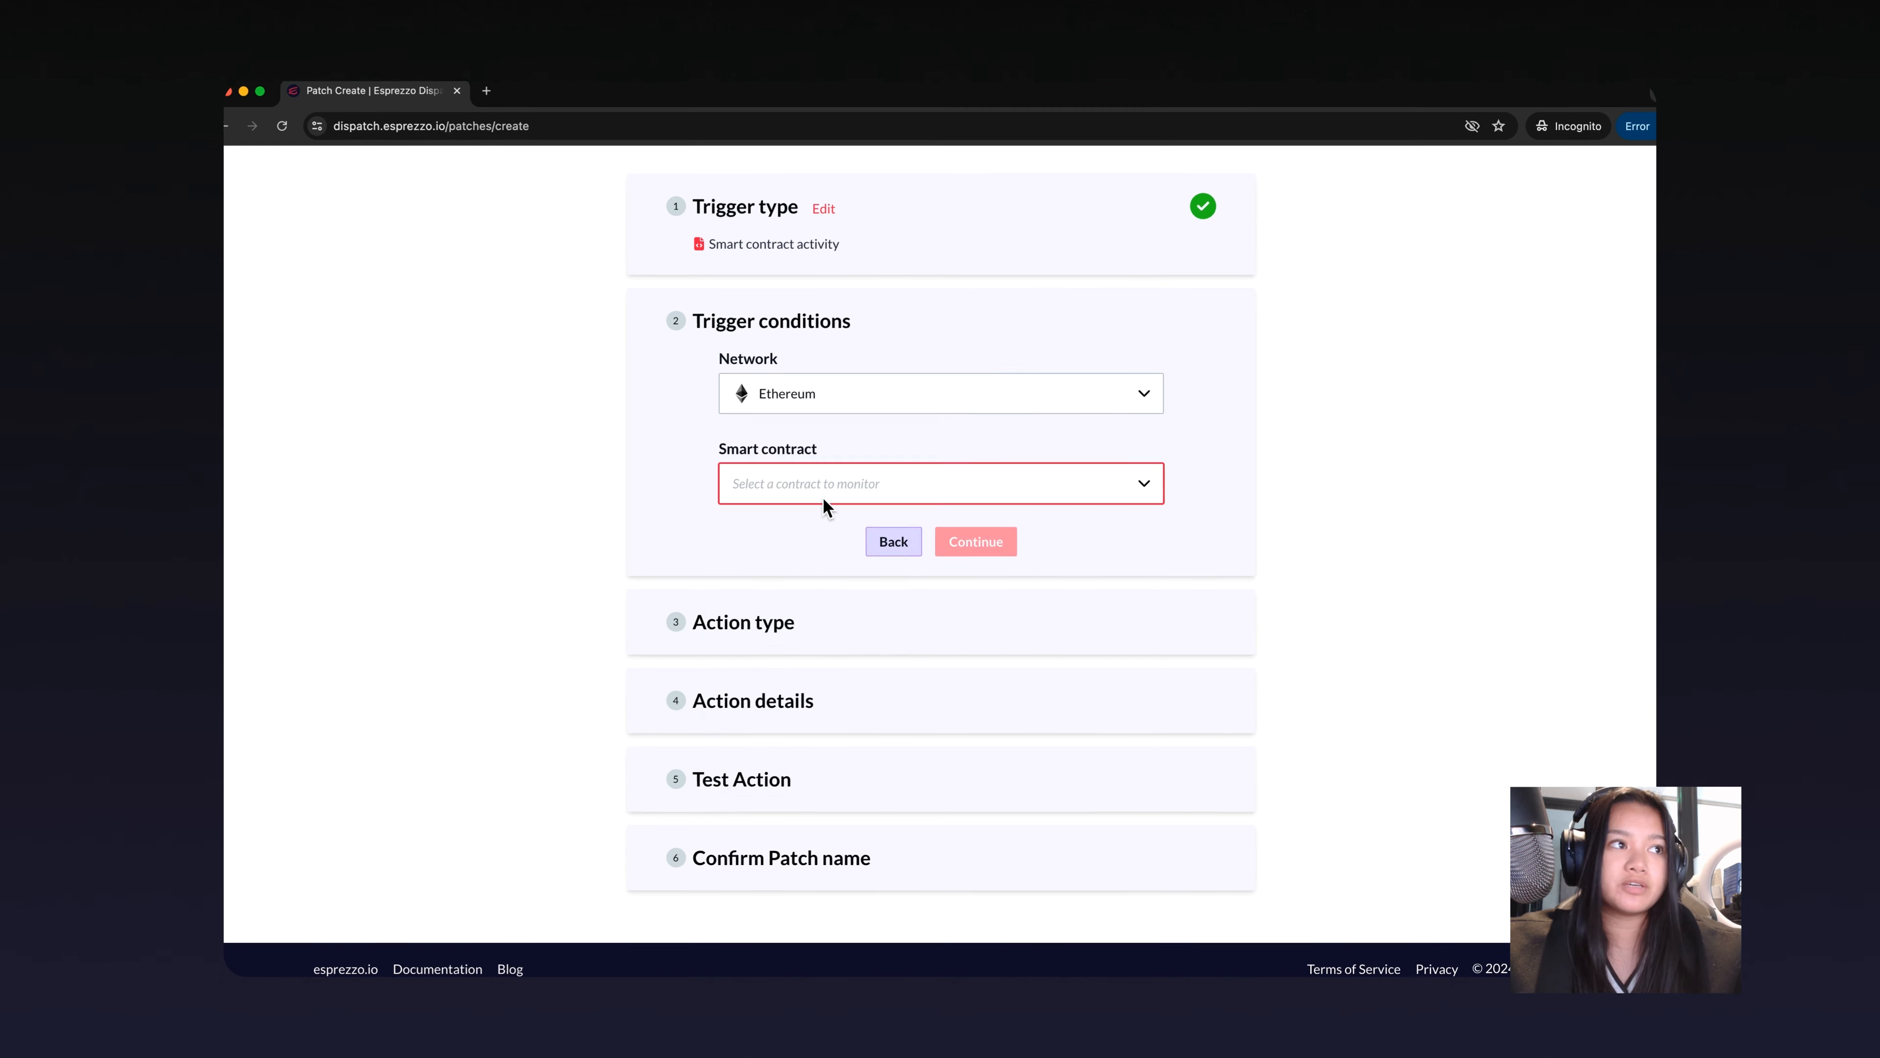
Step: Add a new smart contract to monitor with address 0x408ED6354d4973f66138C91495F2f2FCbd8724C3 and nickname "Uniswap Governance Contract"
left_click(823, 498)
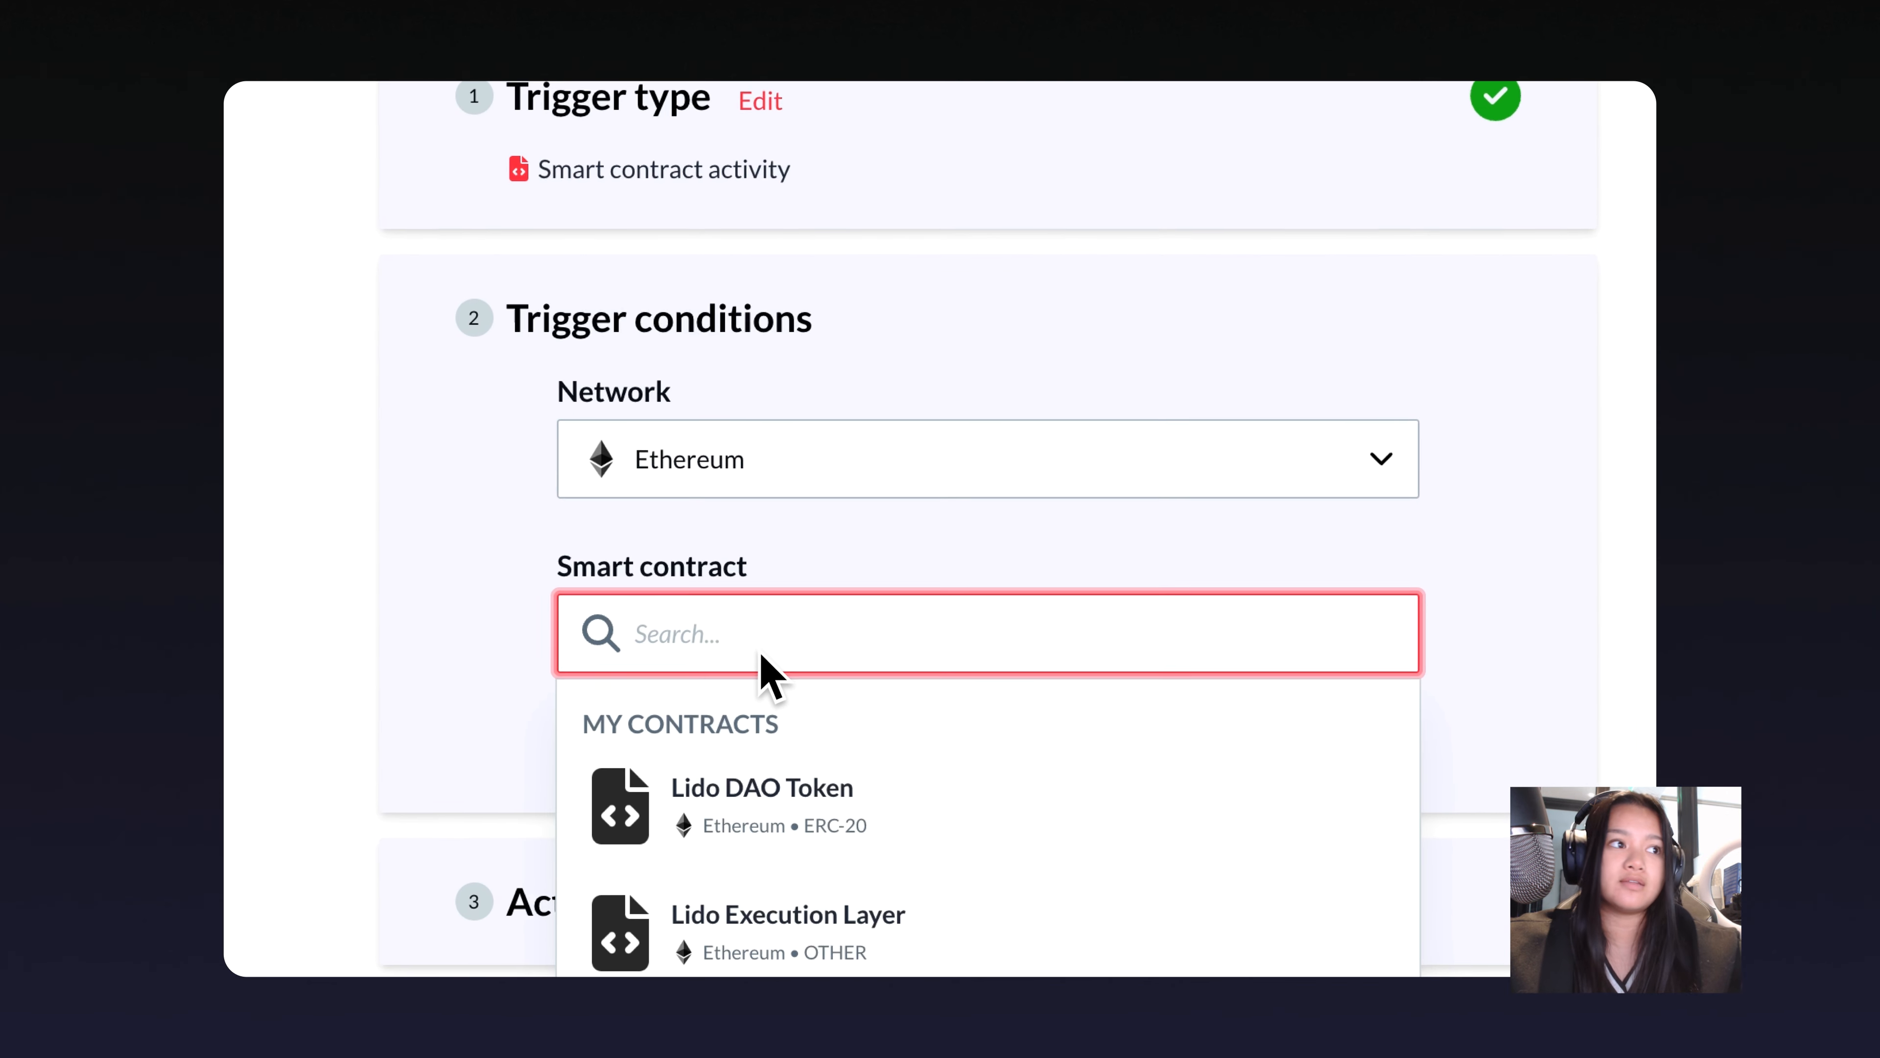
scroll(814, 630, "down", 5)
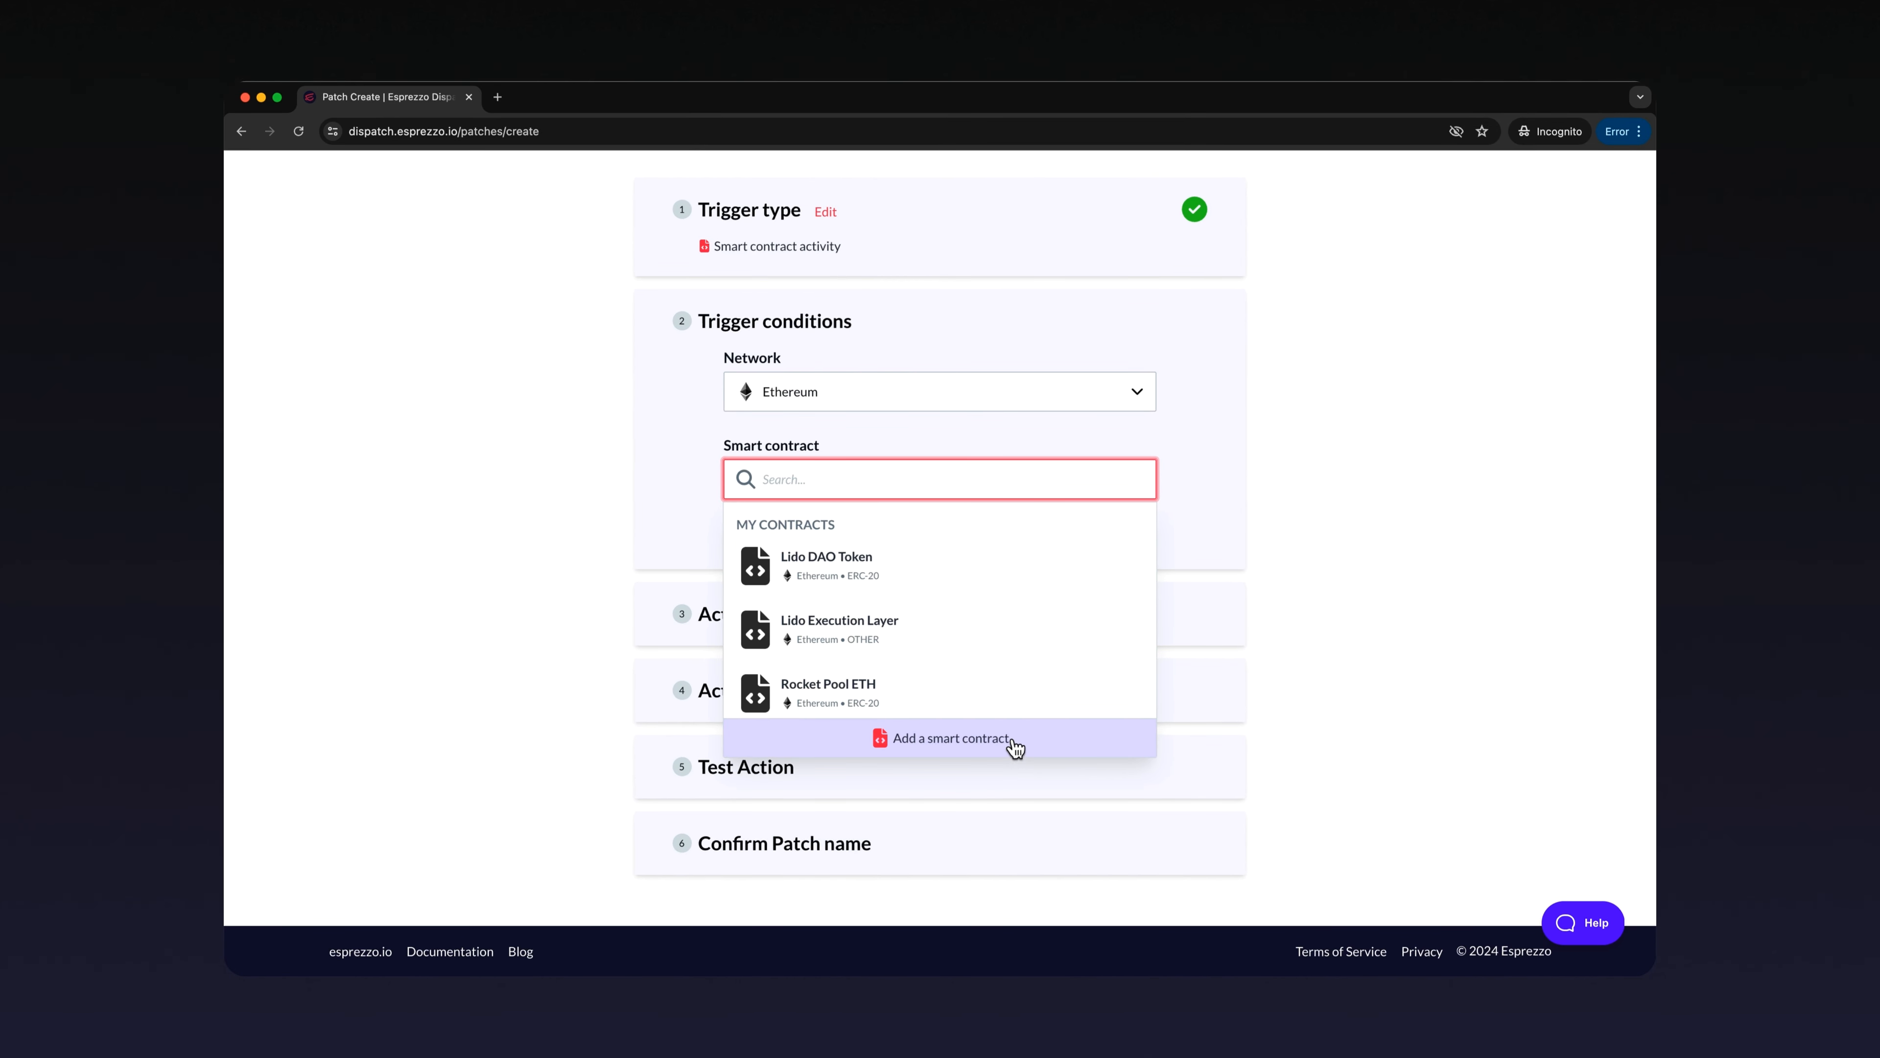
left_click(1015, 748)
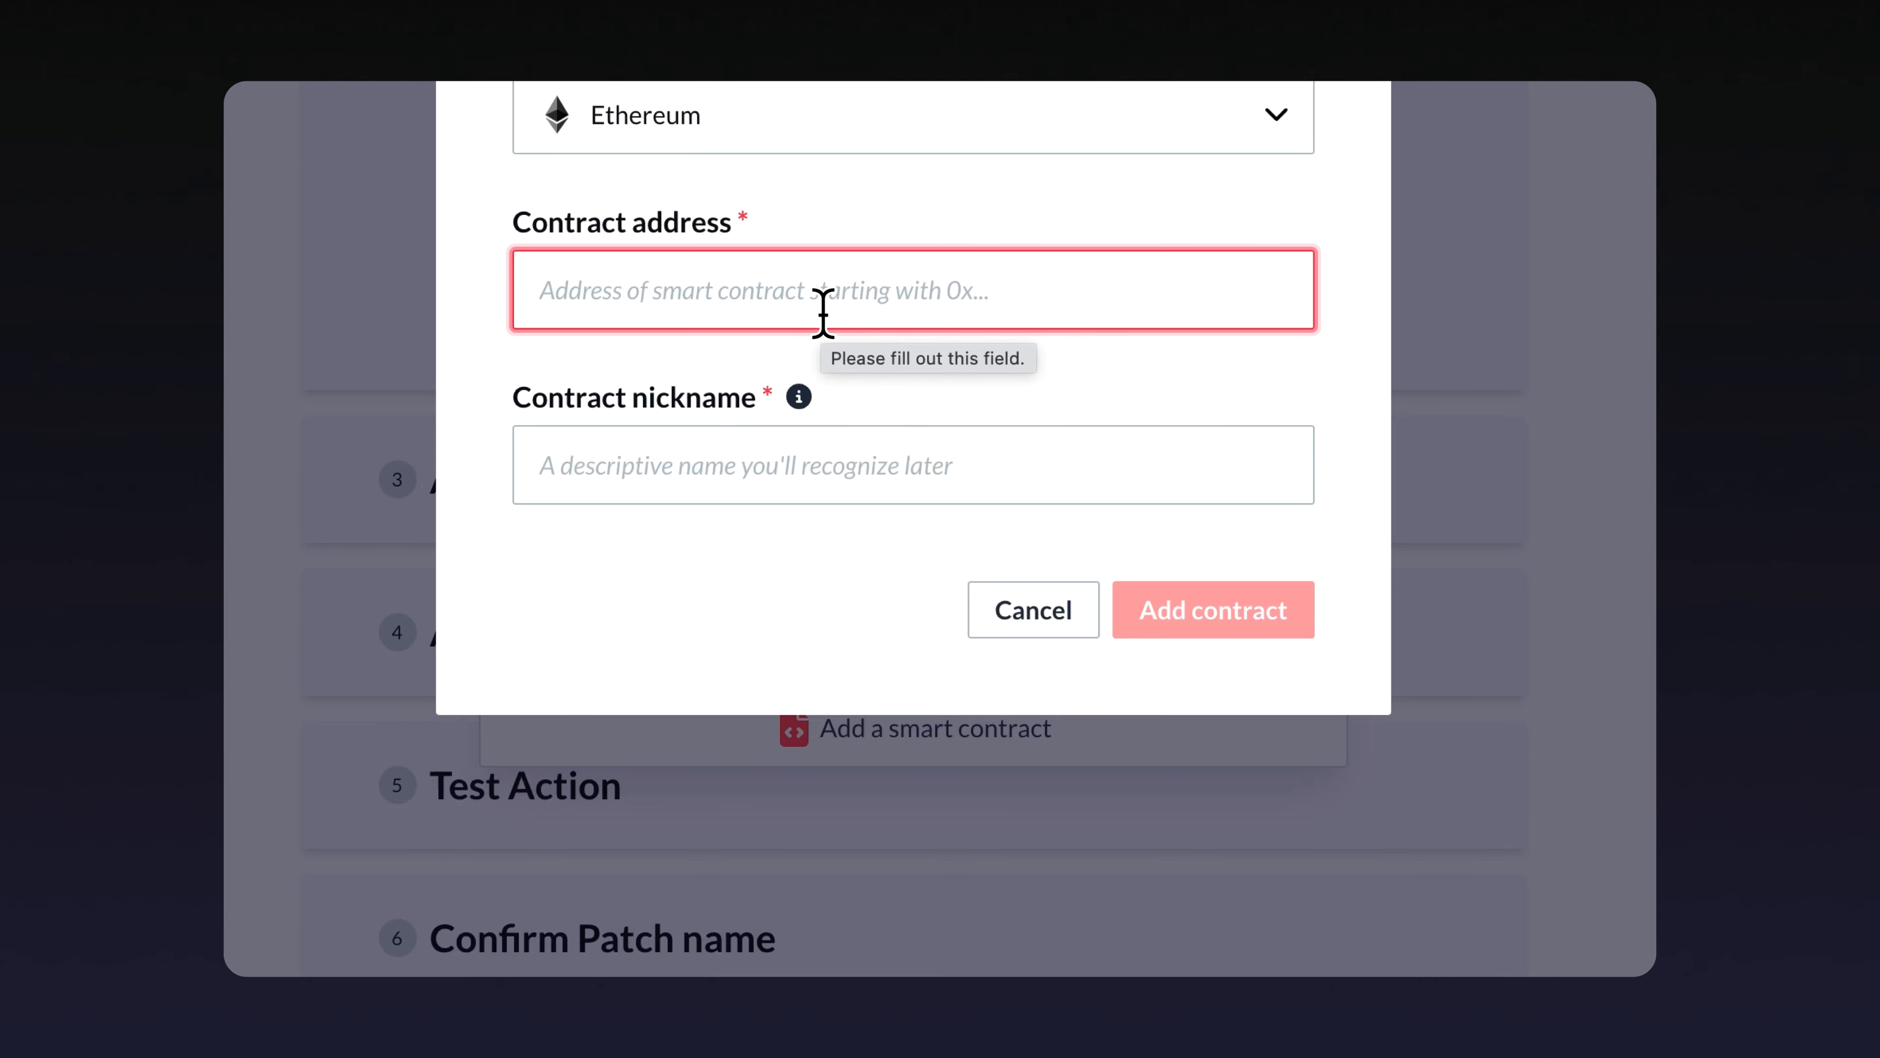
type("0x408ED6354d4973f66138C91495F2f2FCbd8724C3")
key("Tab")
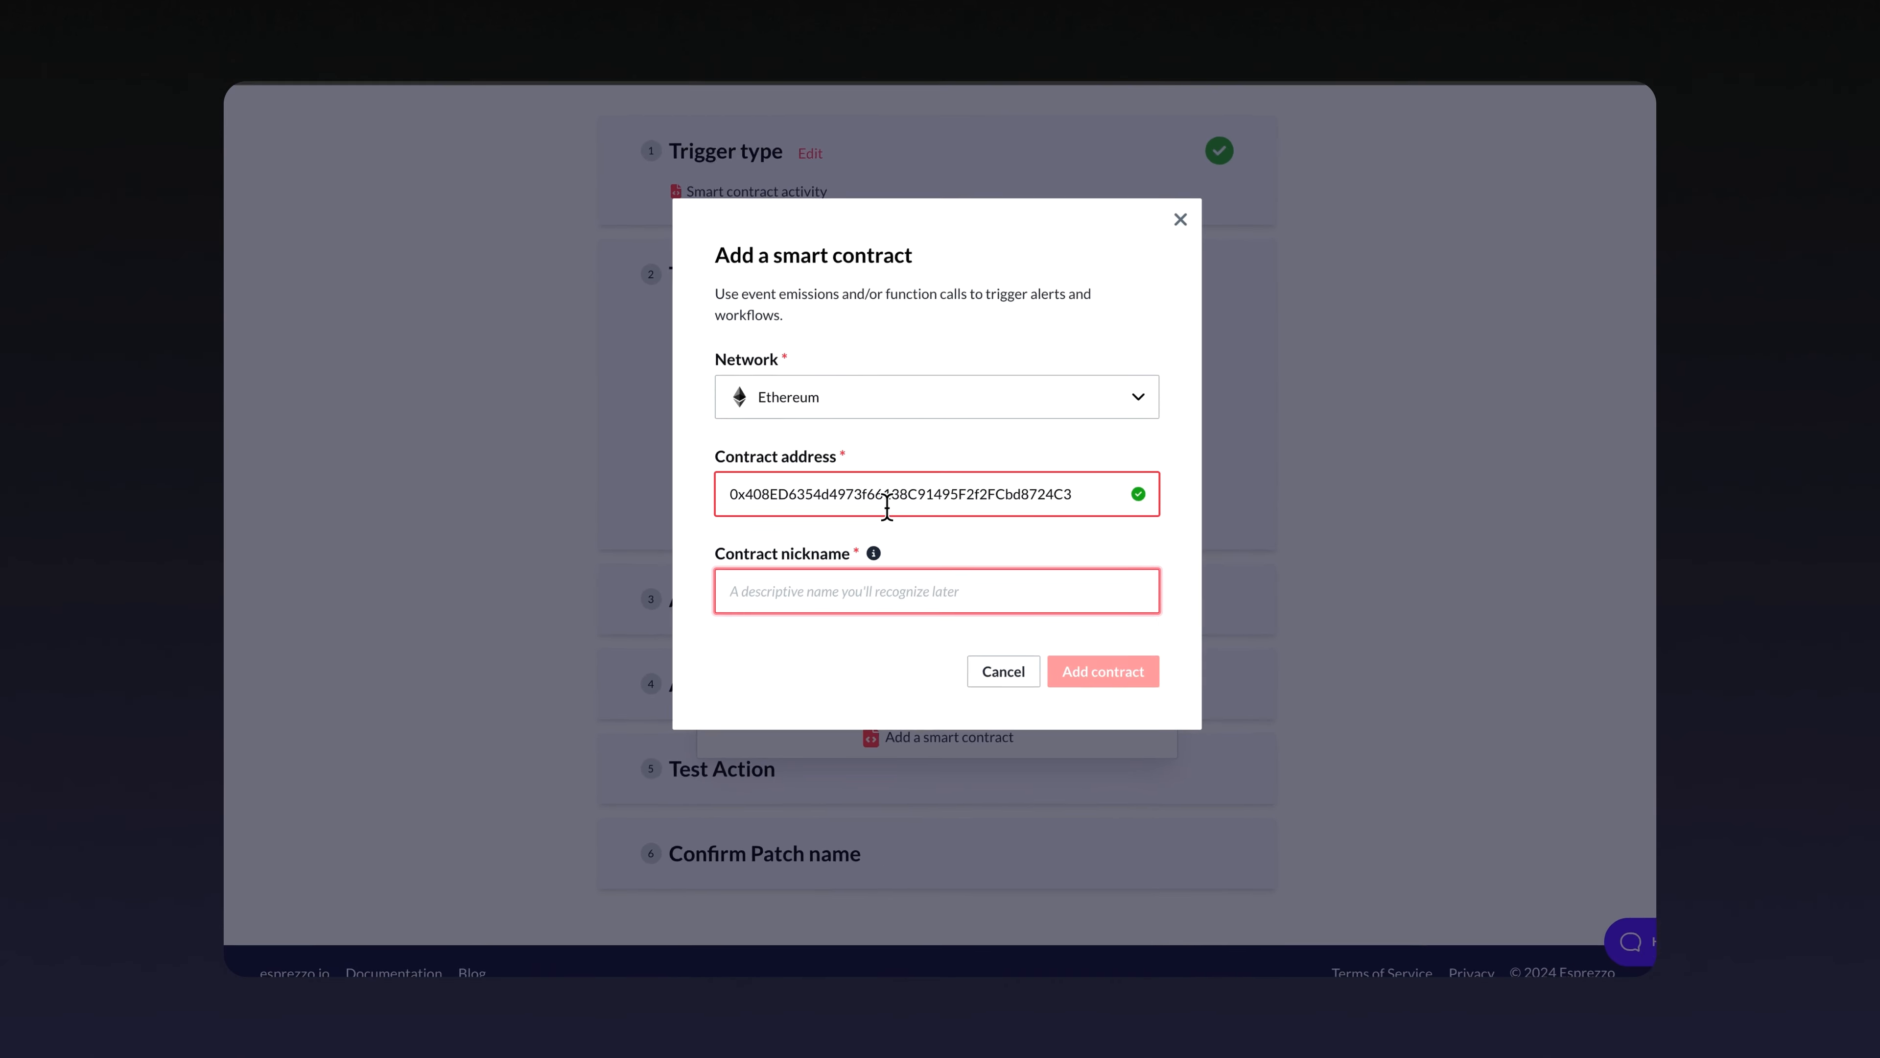
type("U")
type("niswap")
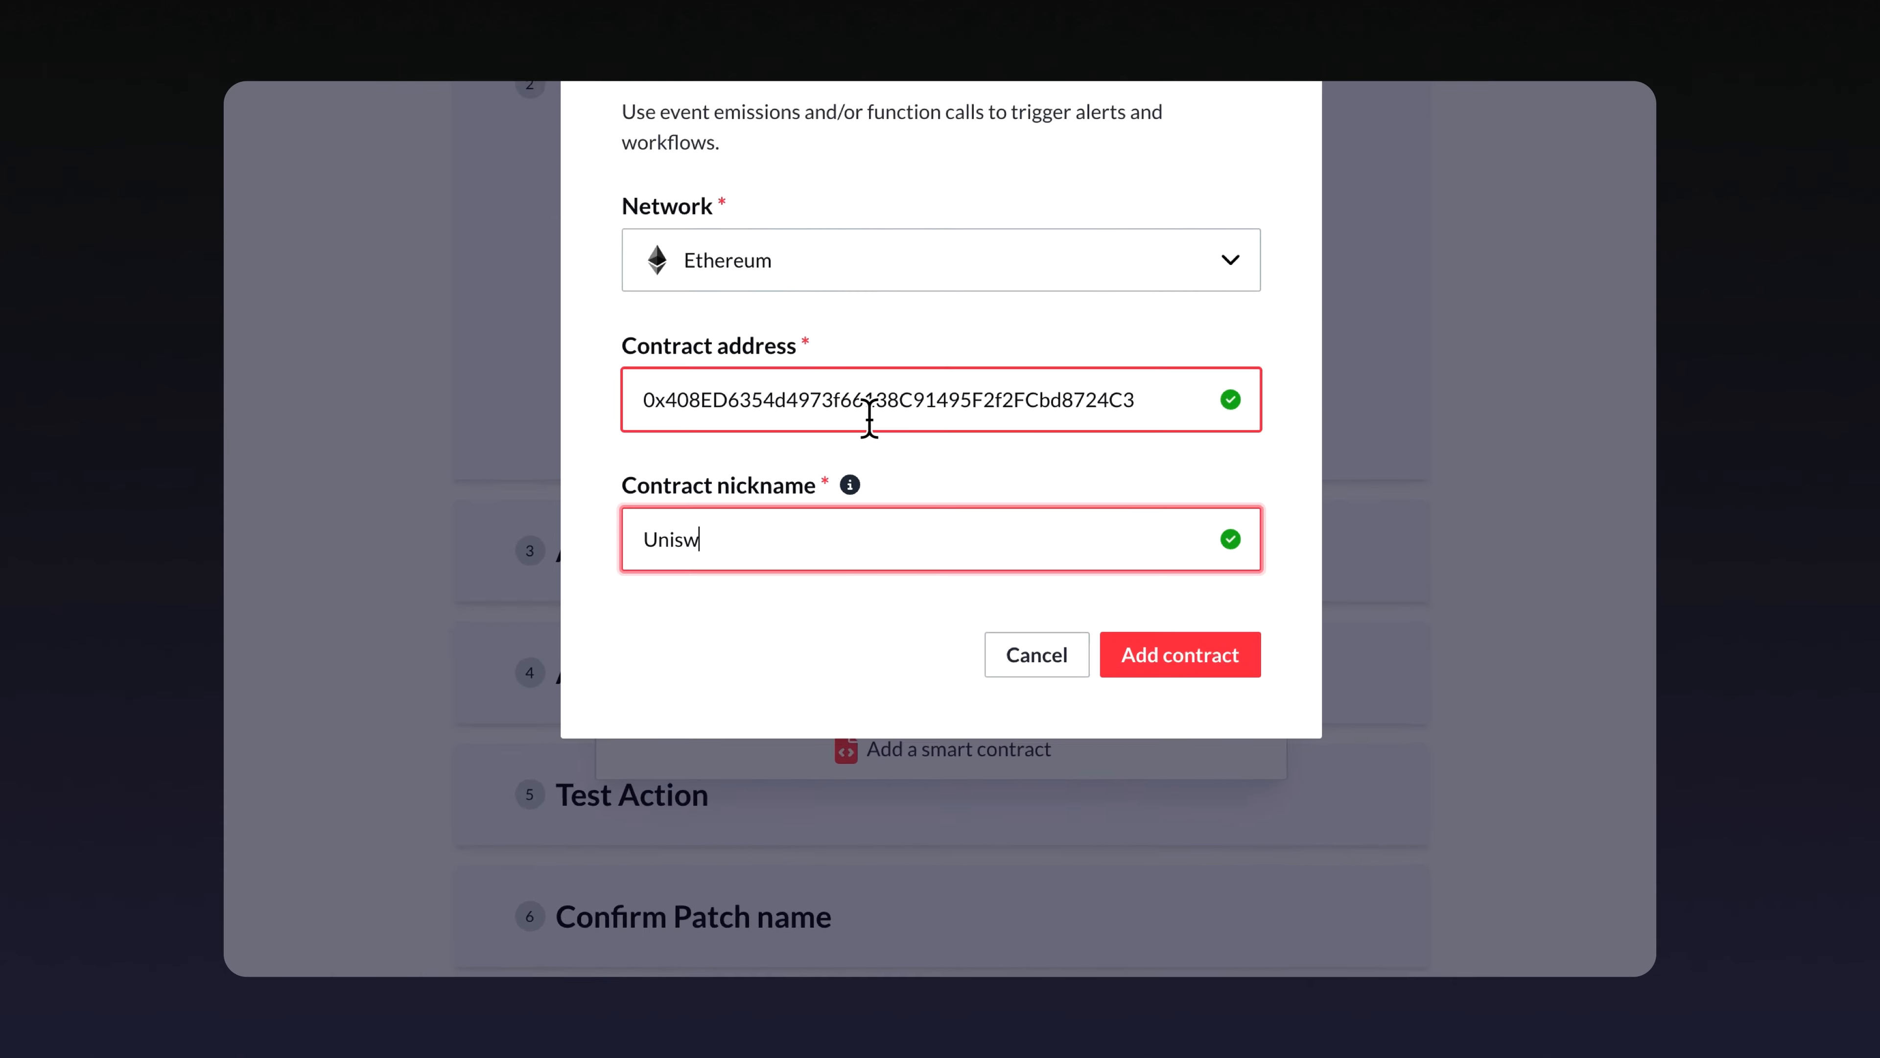
type(" Governance Contract")
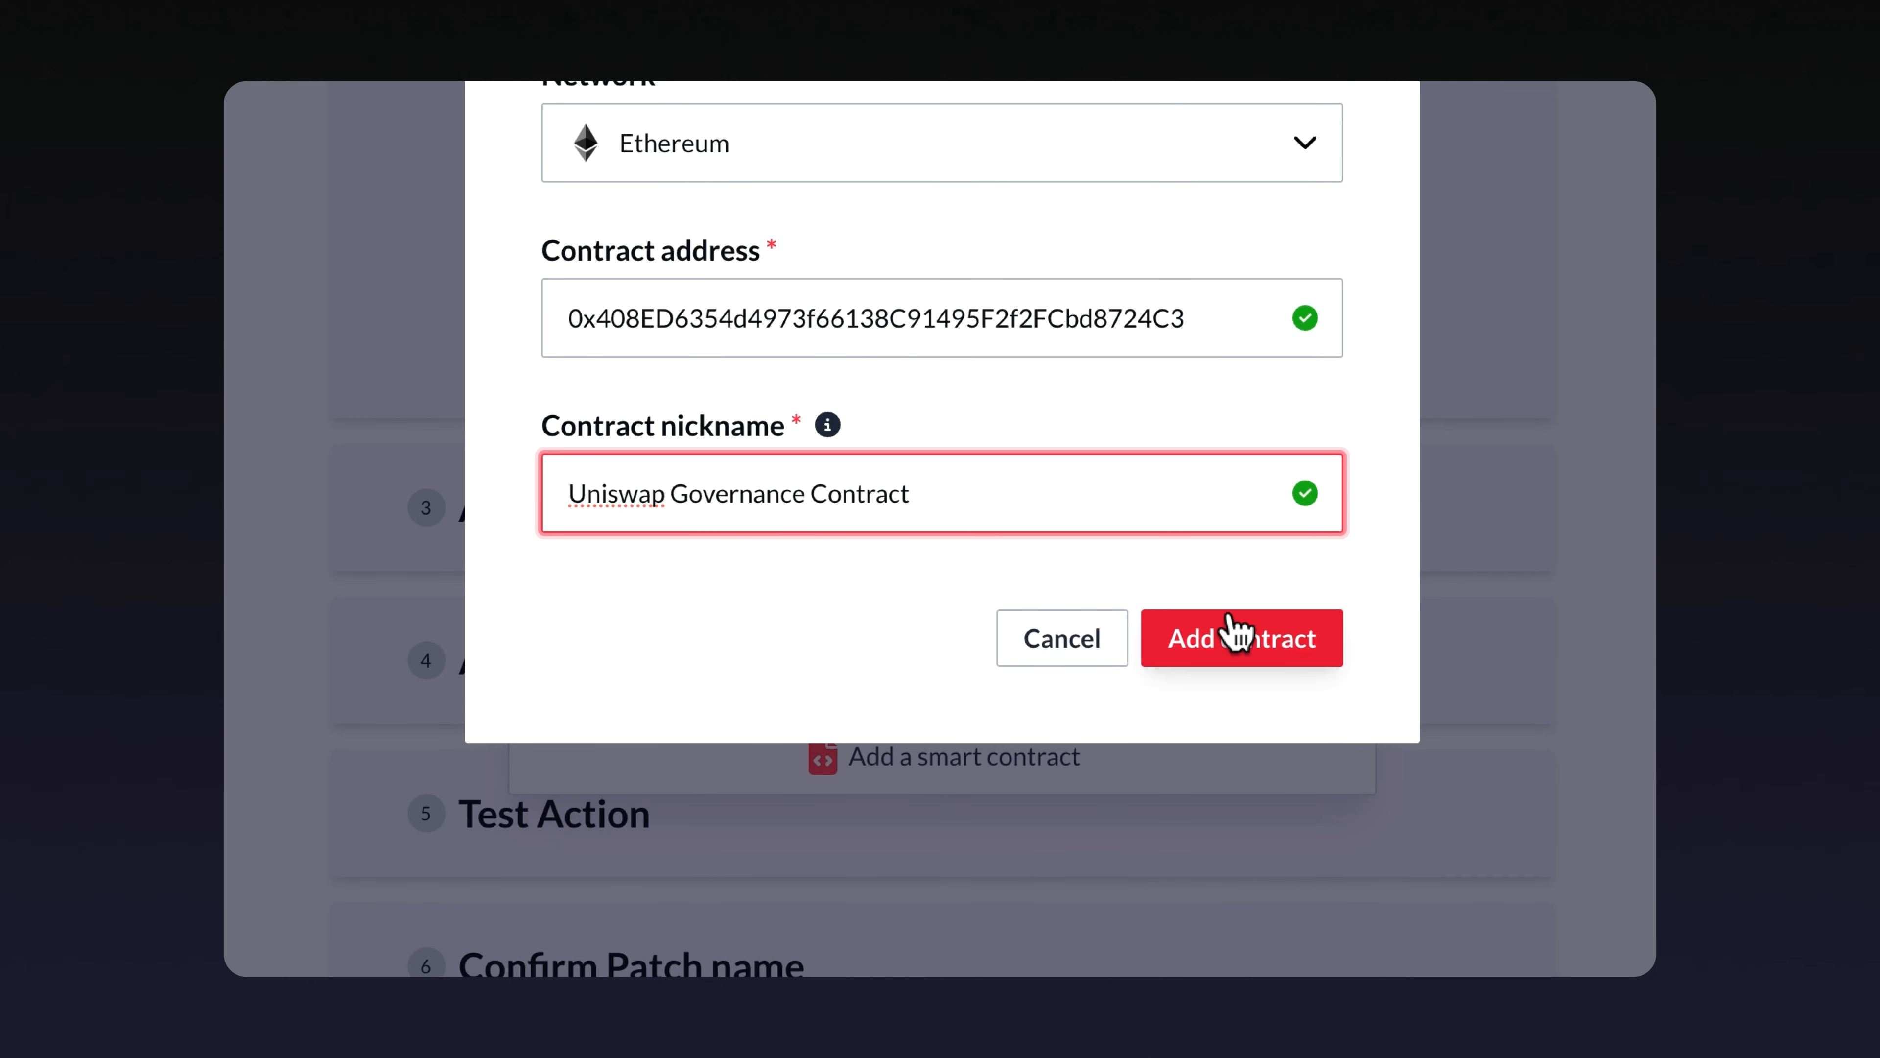
left_click(1229, 637)
Step: Select the proxy events ProposalCreated, ProposalCanceled, ProposalExecuted, ProposalQueued and VoteCast as triggers and confirm the trigger conditions
scroll(1562, 702, "down", 3)
scroll(1562, 702, "down", 5)
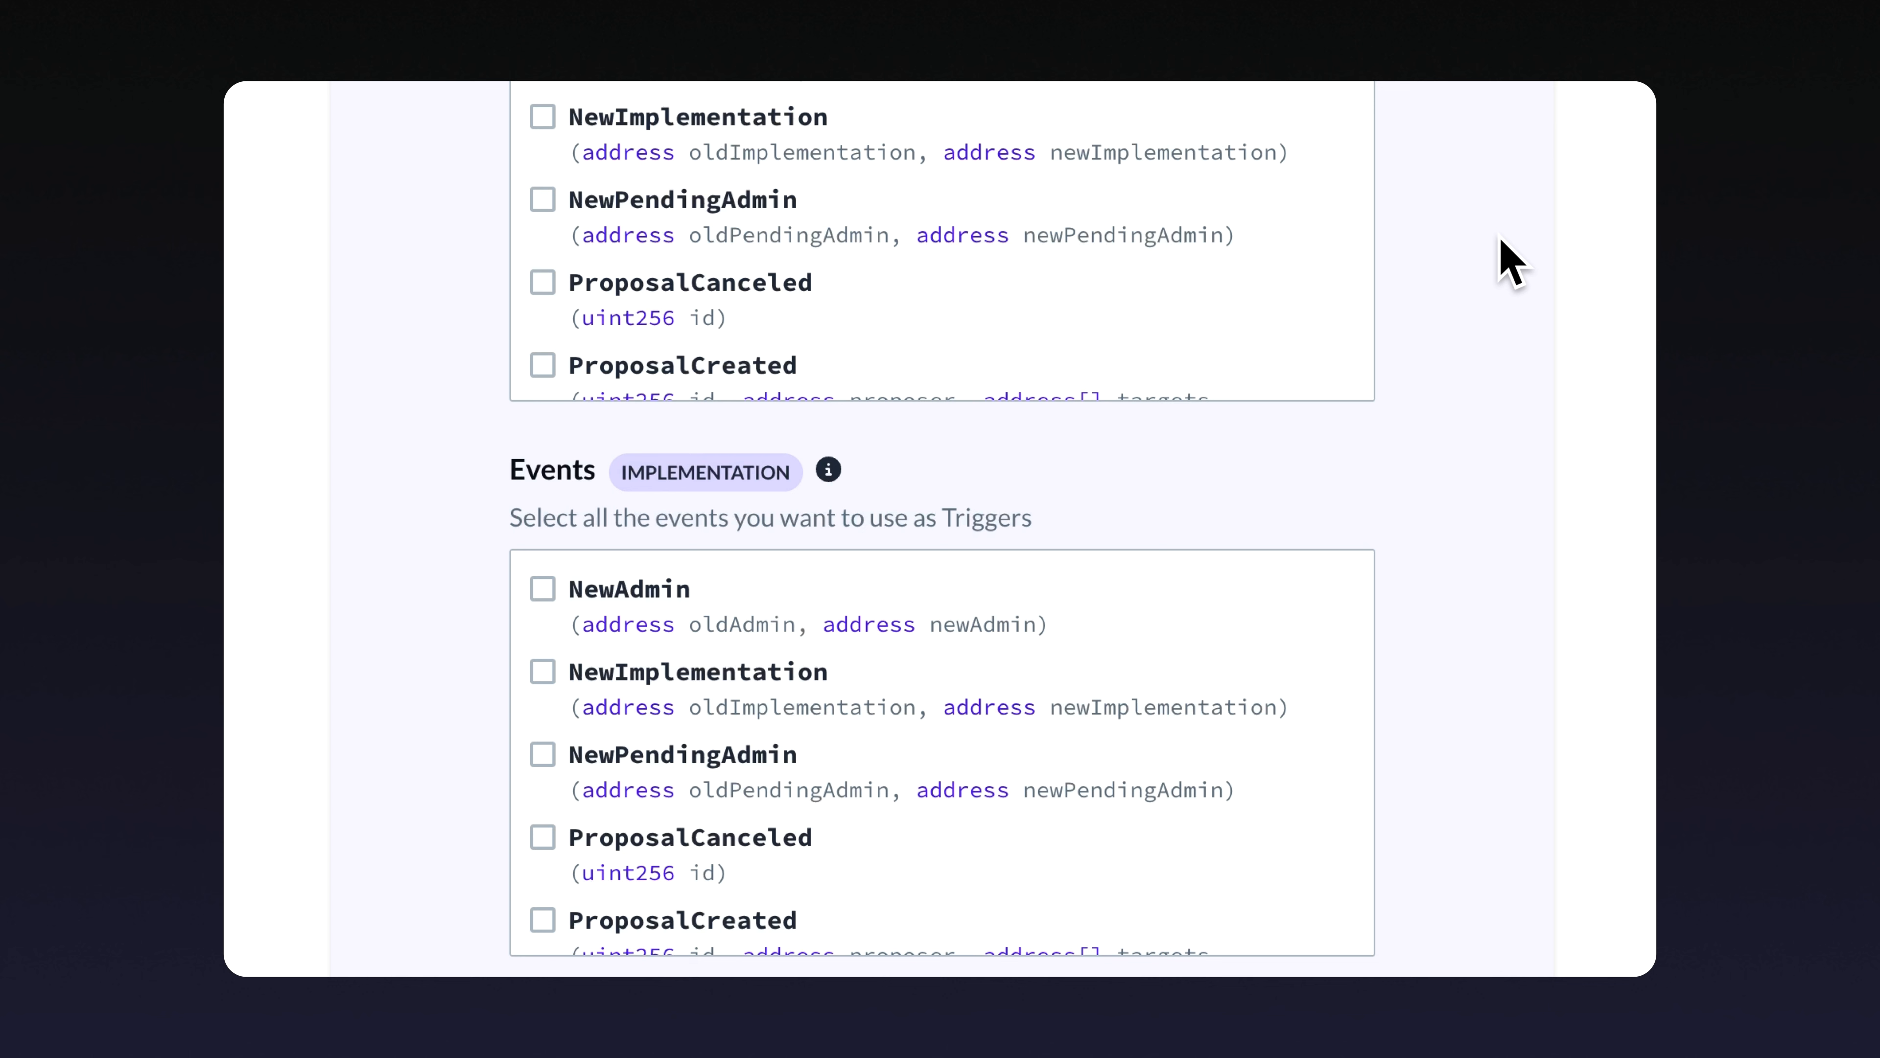
scroll(1302, 251, "down", 3)
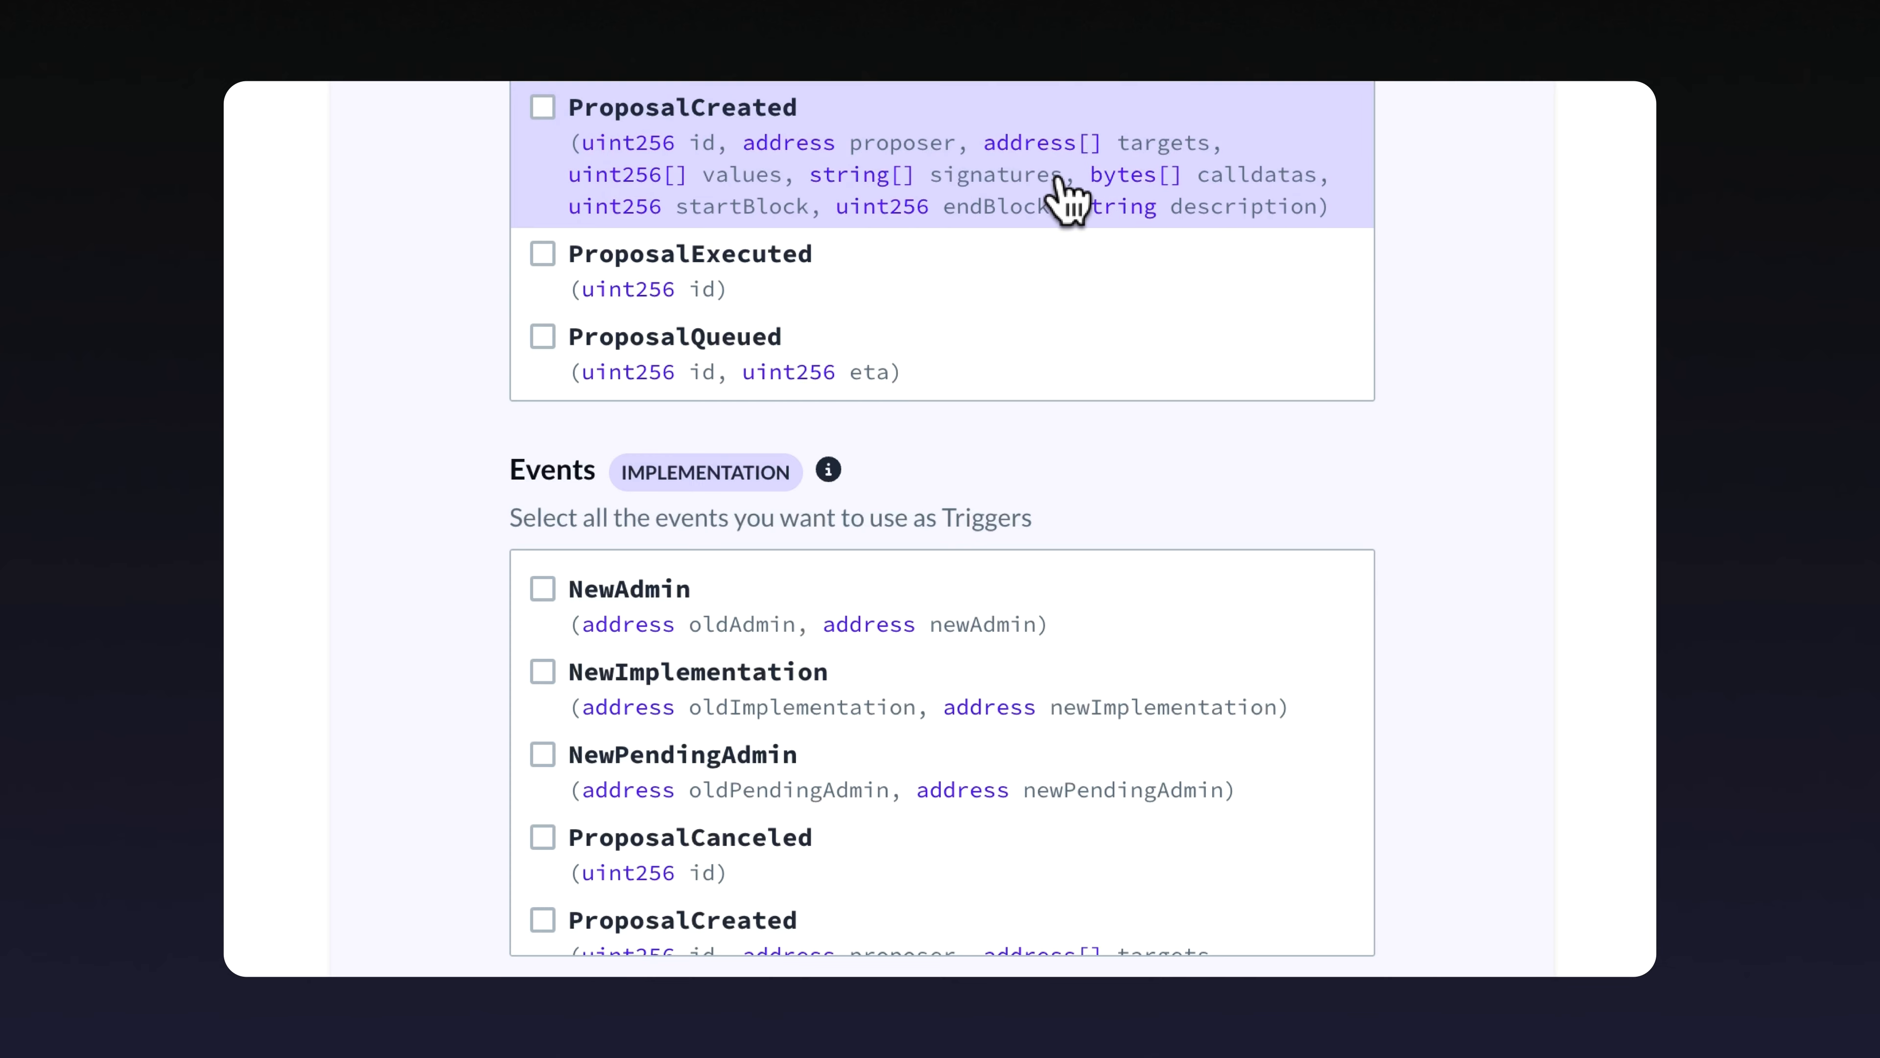
left_click(715, 149)
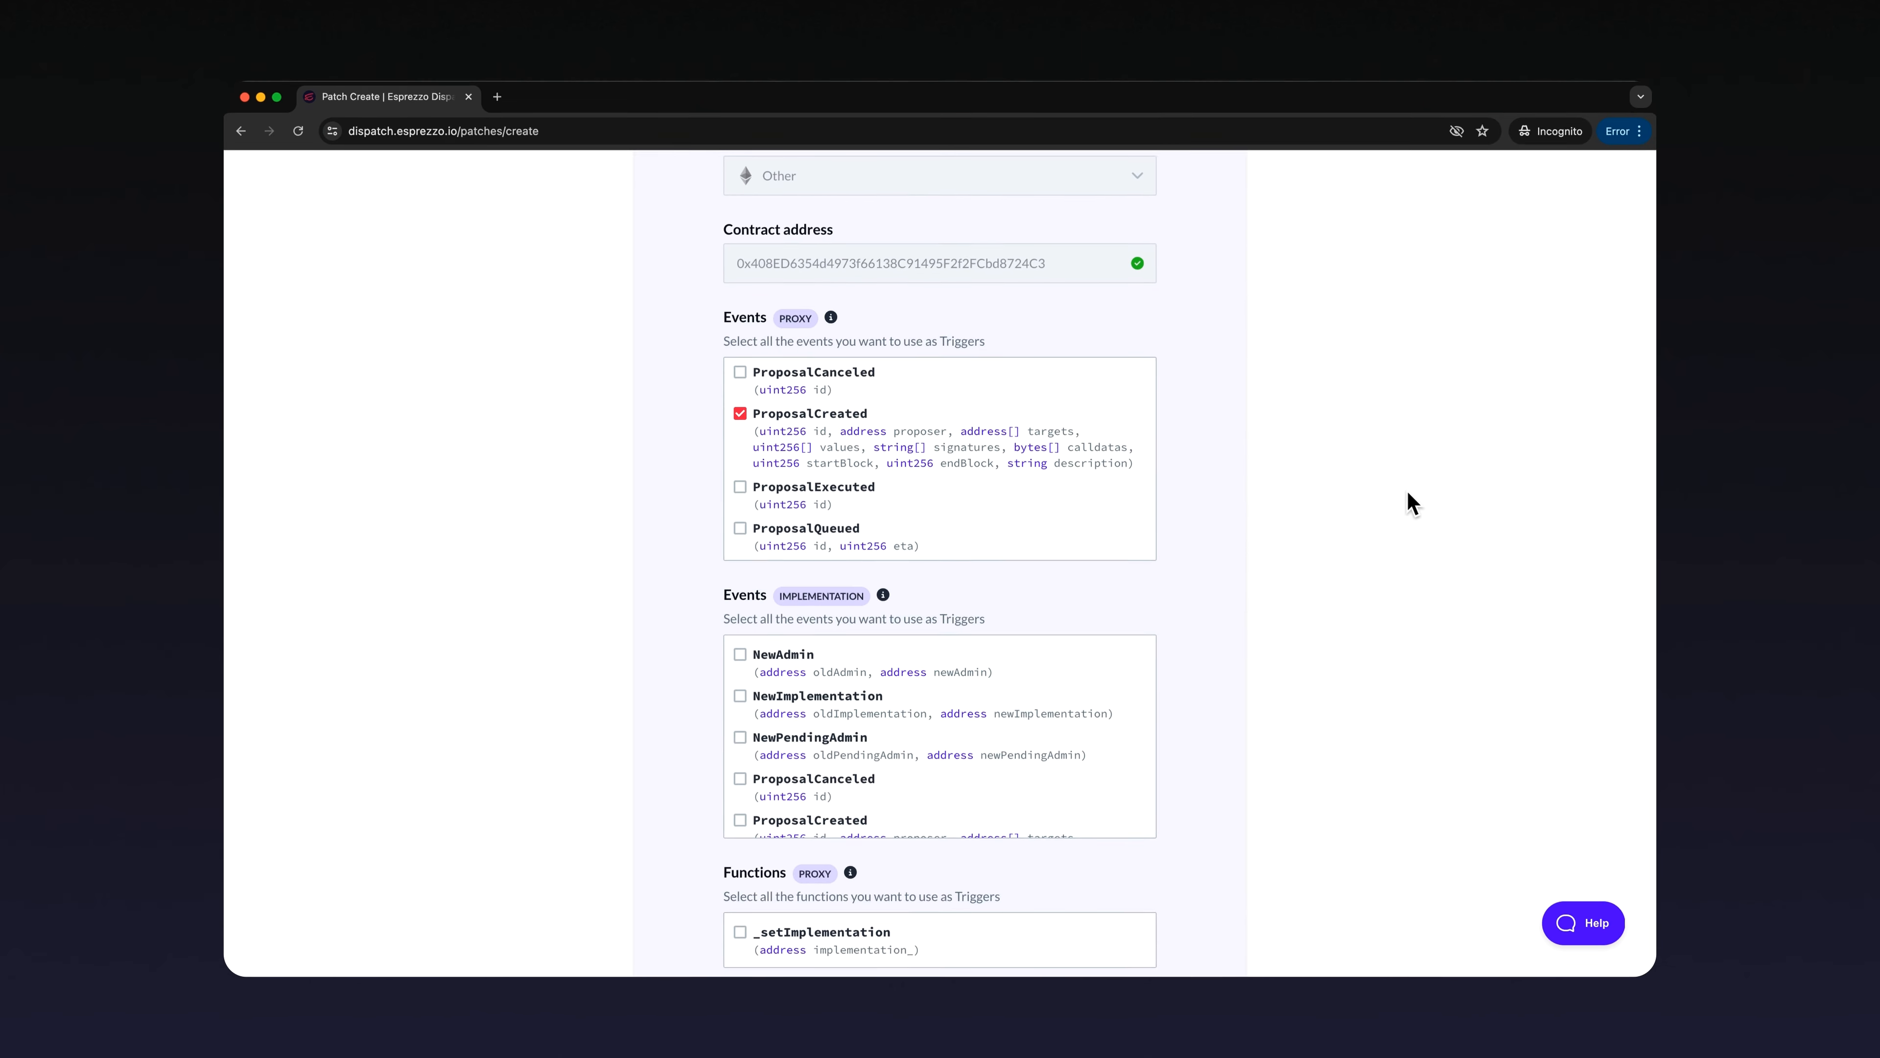
left_click(1105, 394)
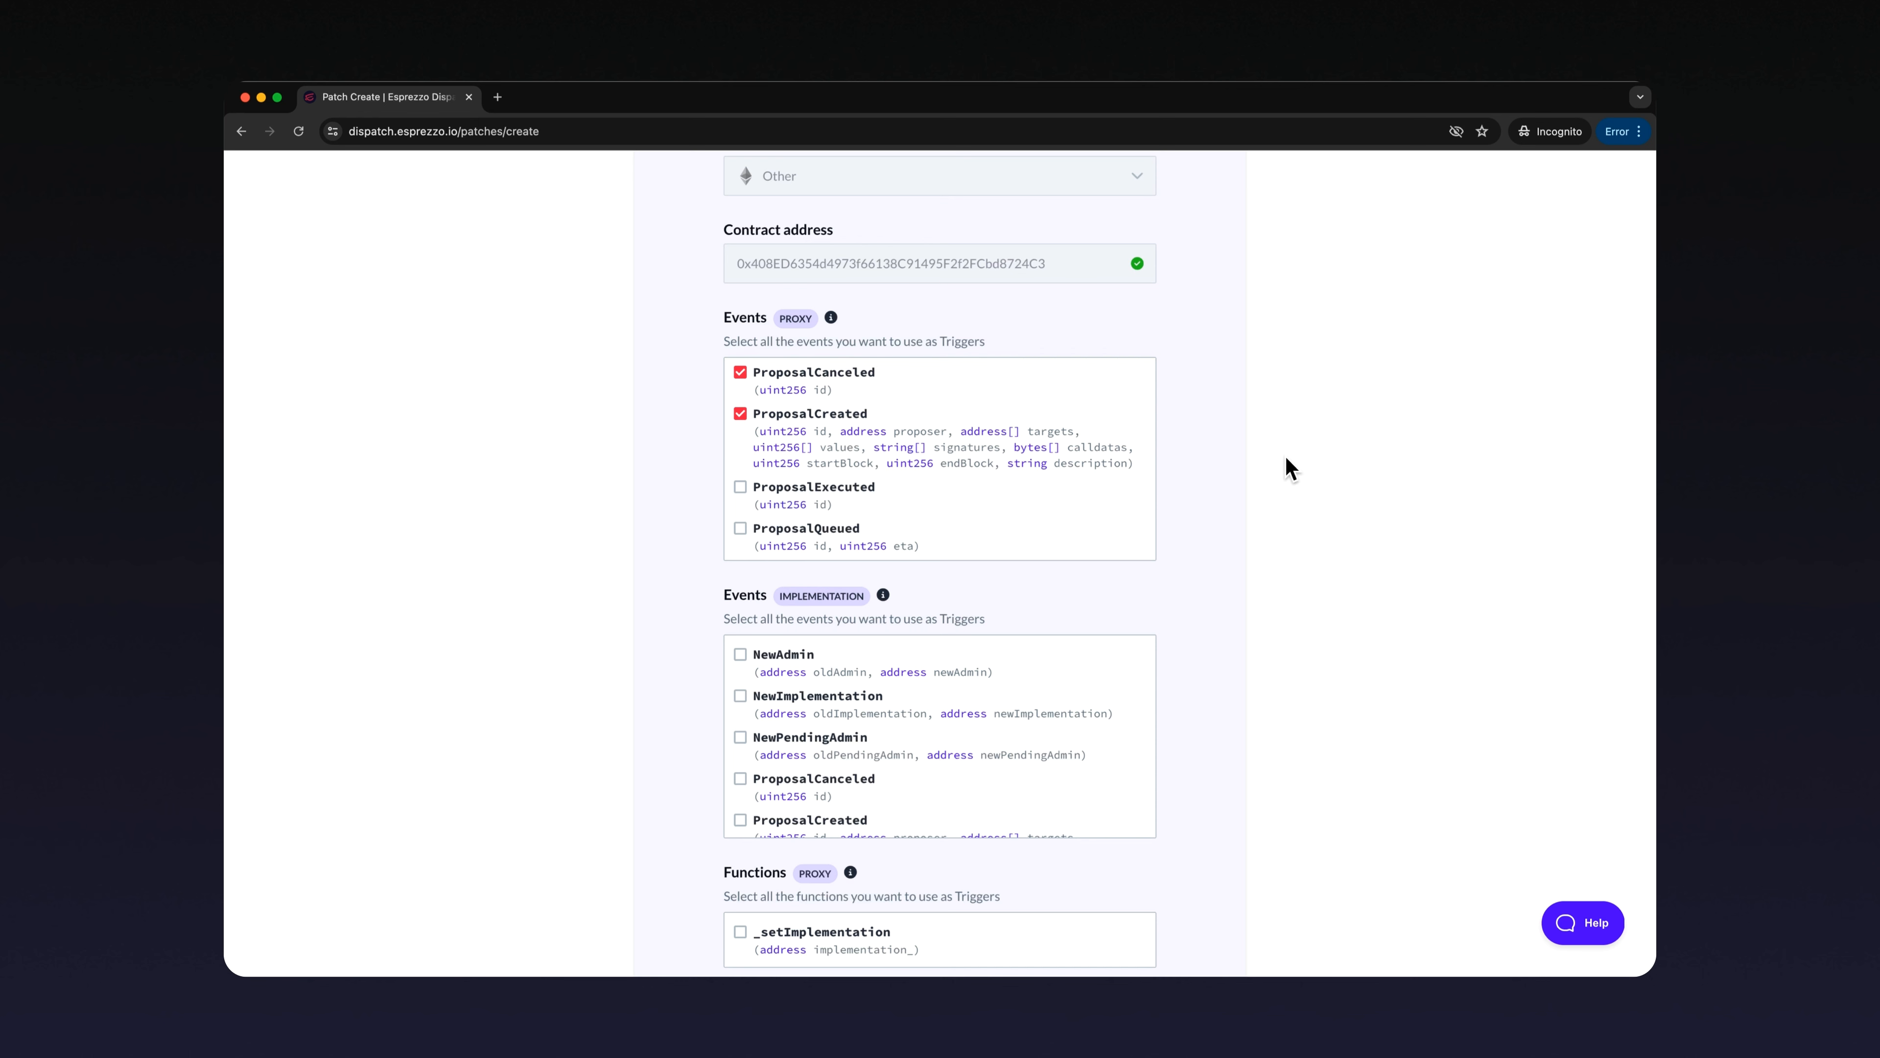
left_click(1129, 510)
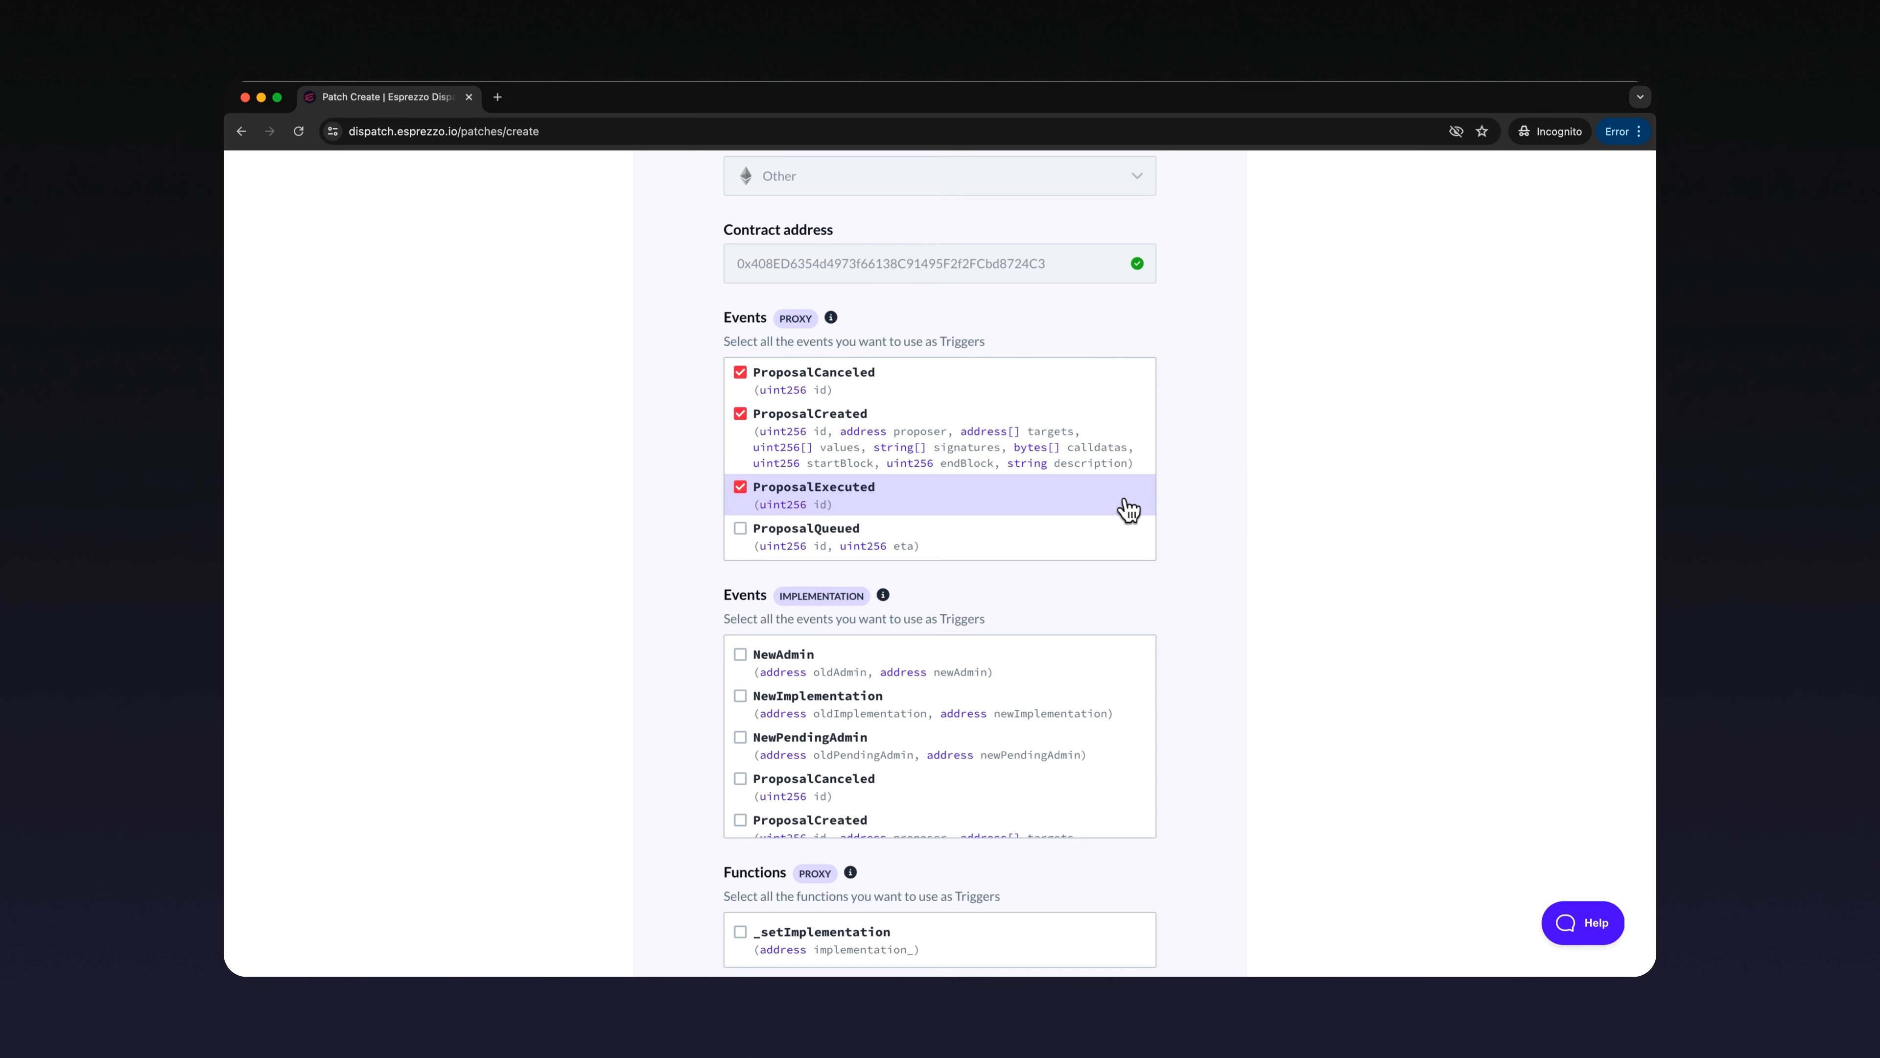
left_click(1118, 546)
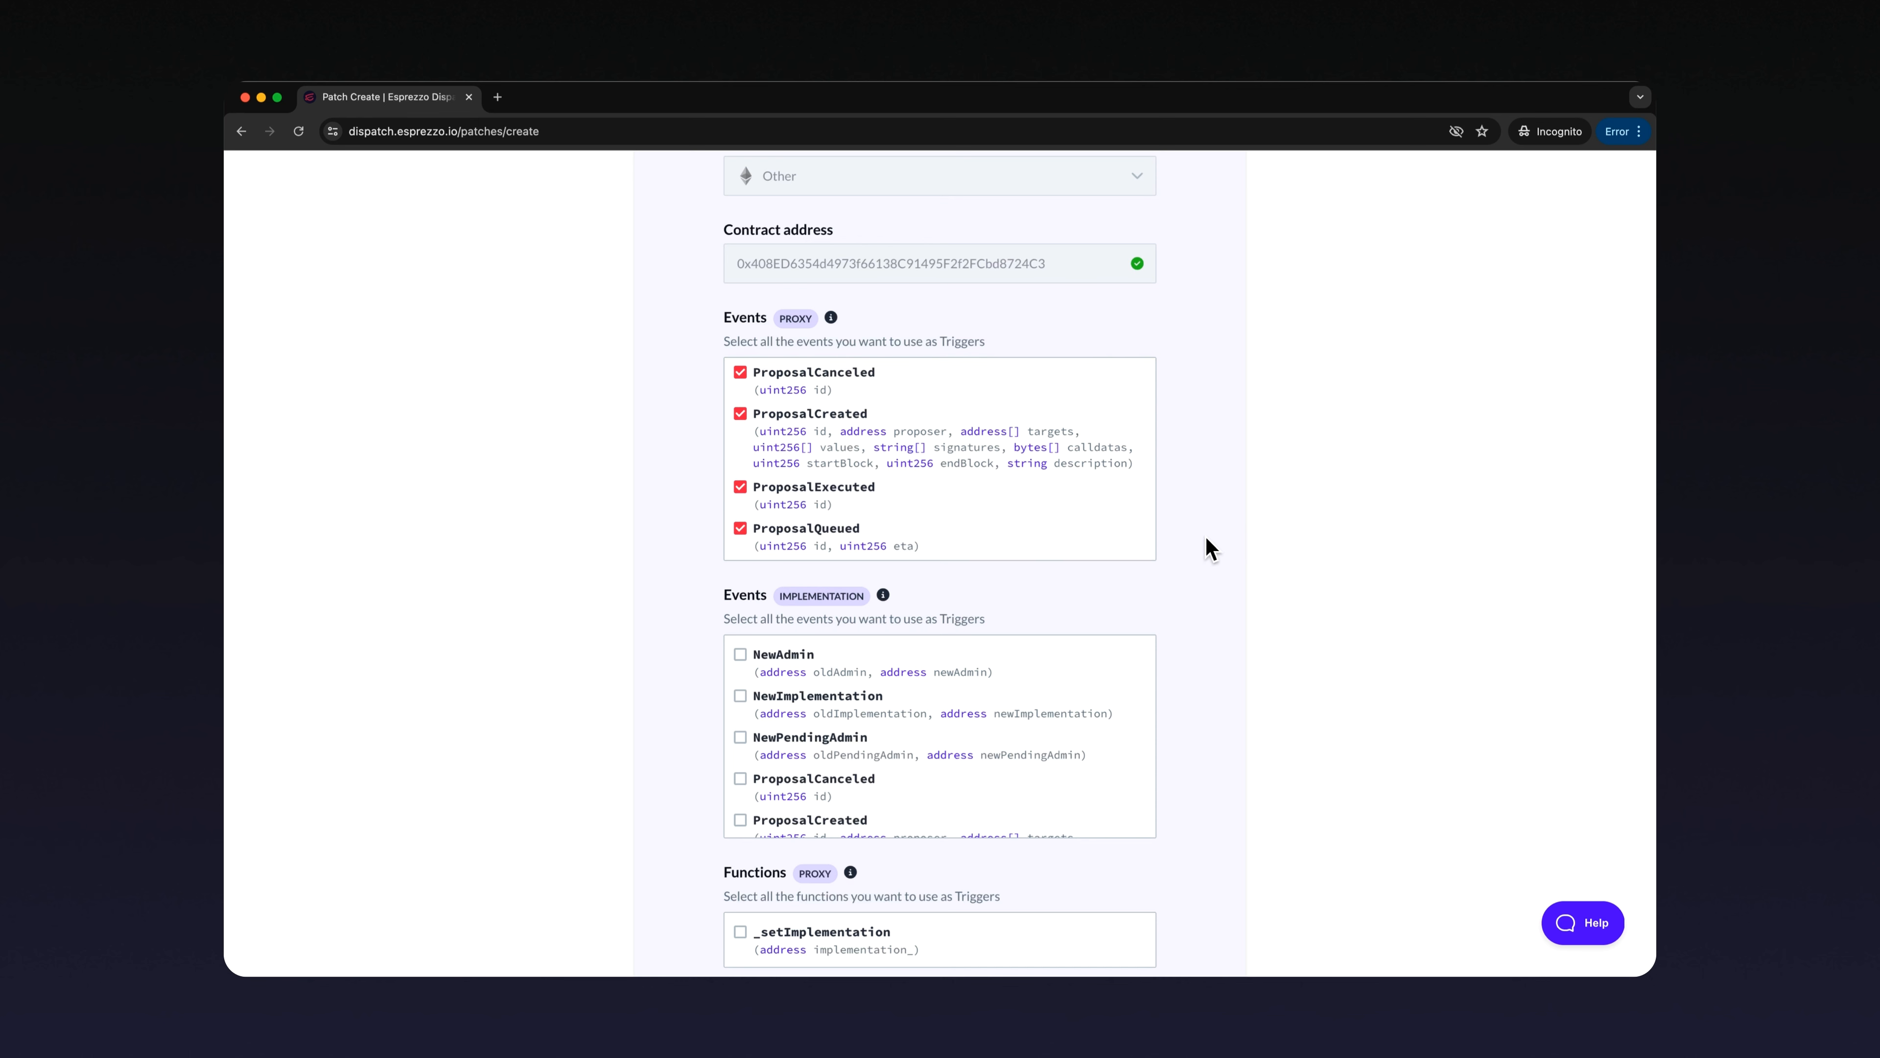
scroll(1100, 474, "down", 5)
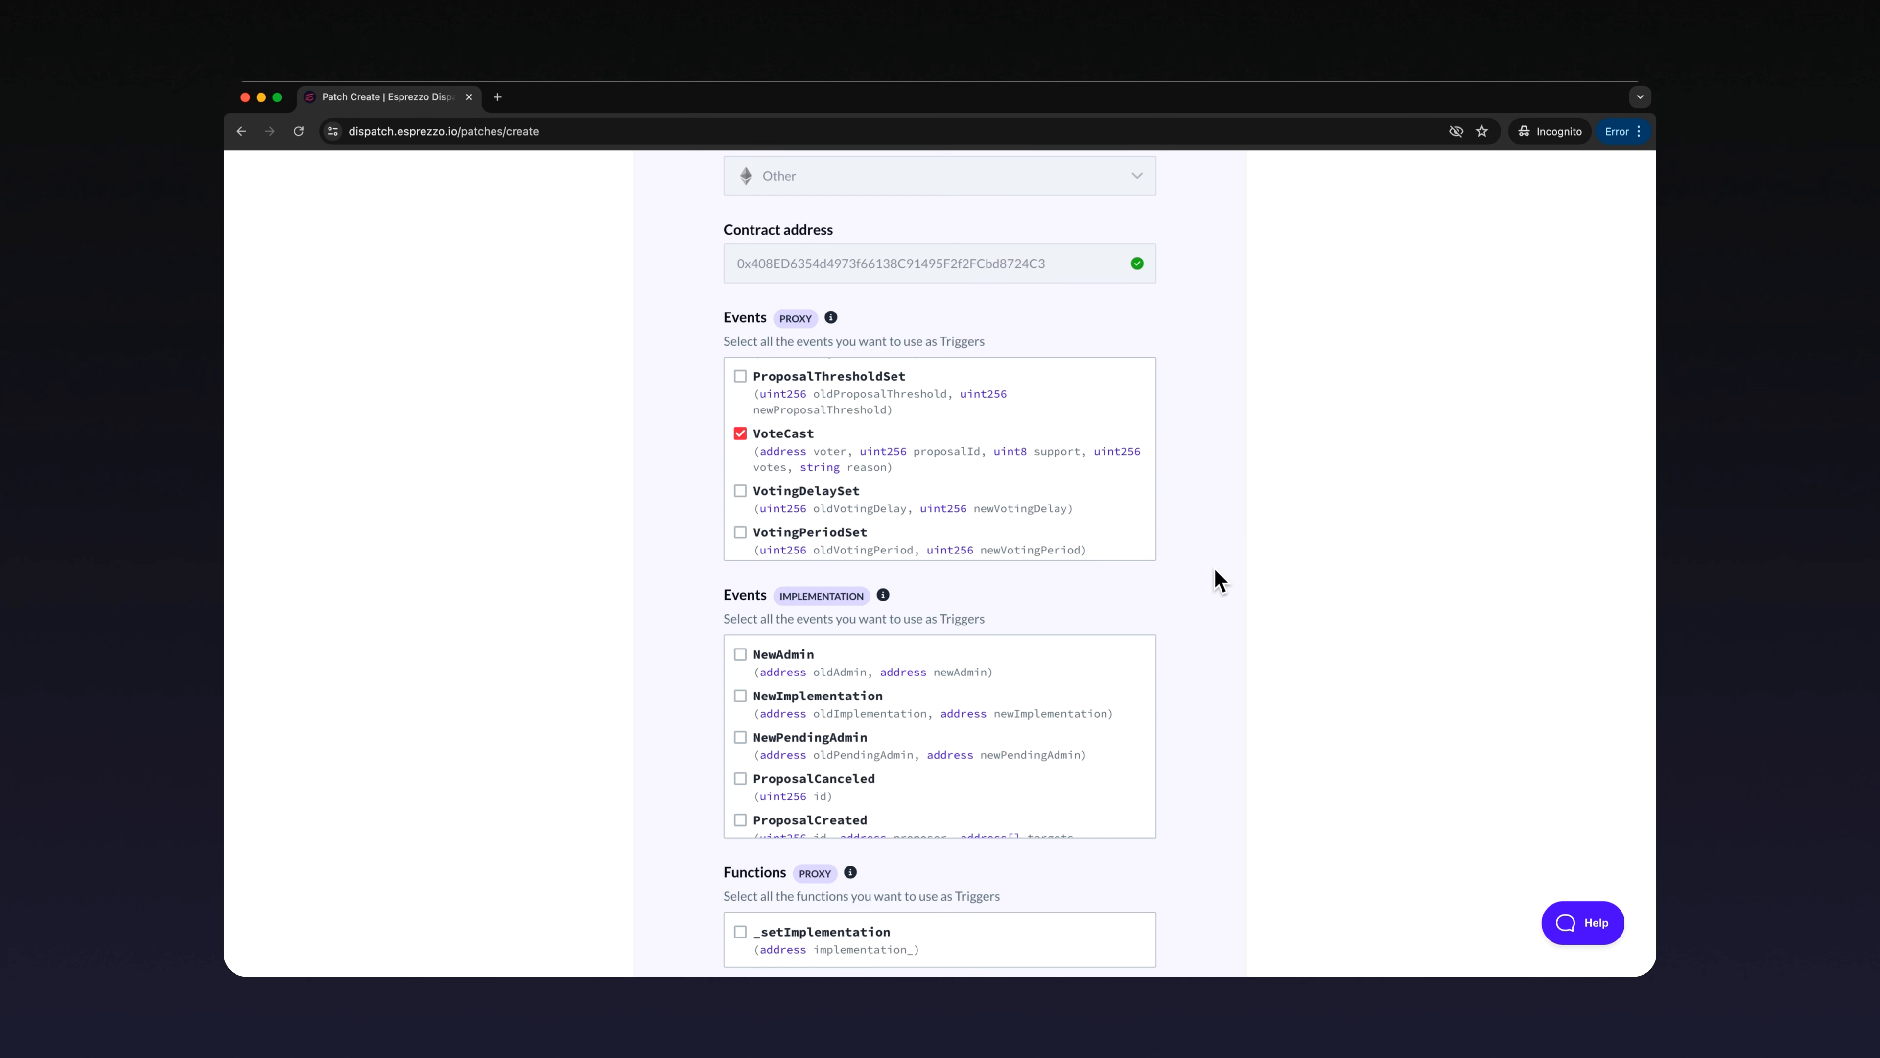
scroll(1218, 581, "down", 5)
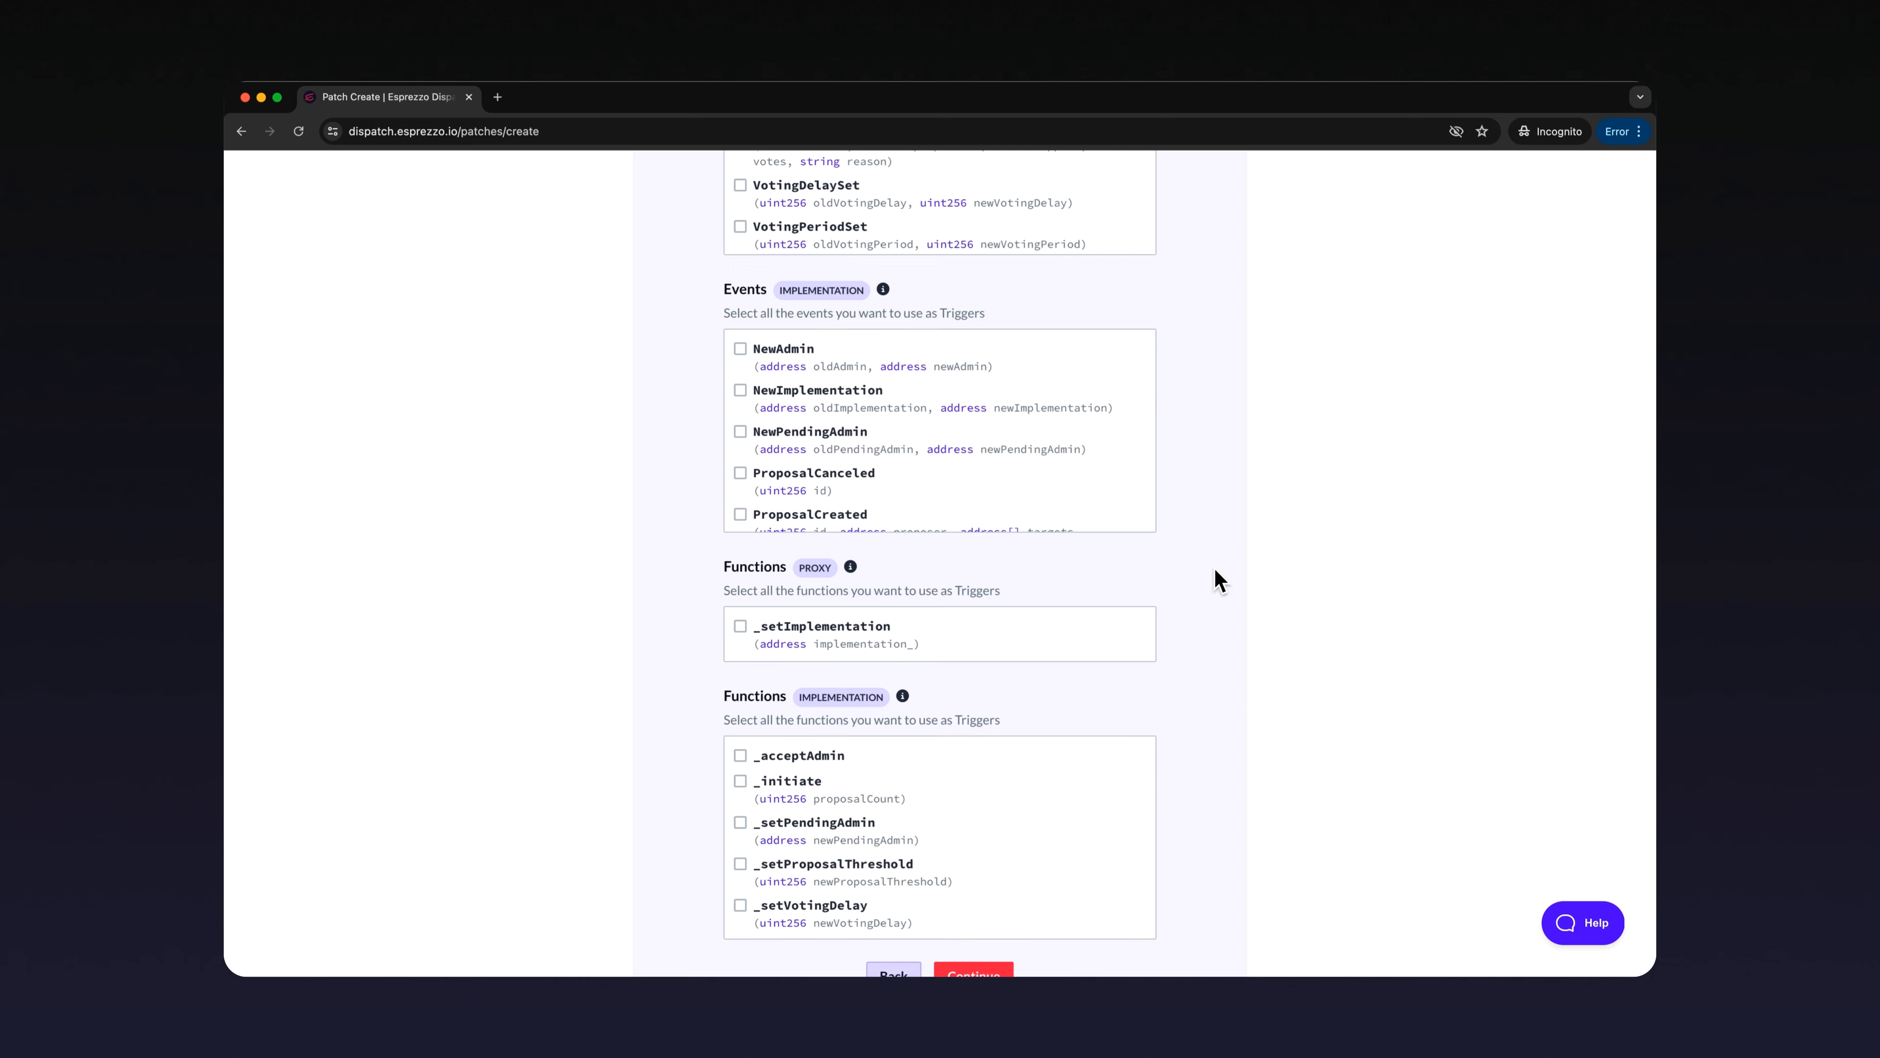
scroll(1218, 582, "down", 4)
left_click(984, 626)
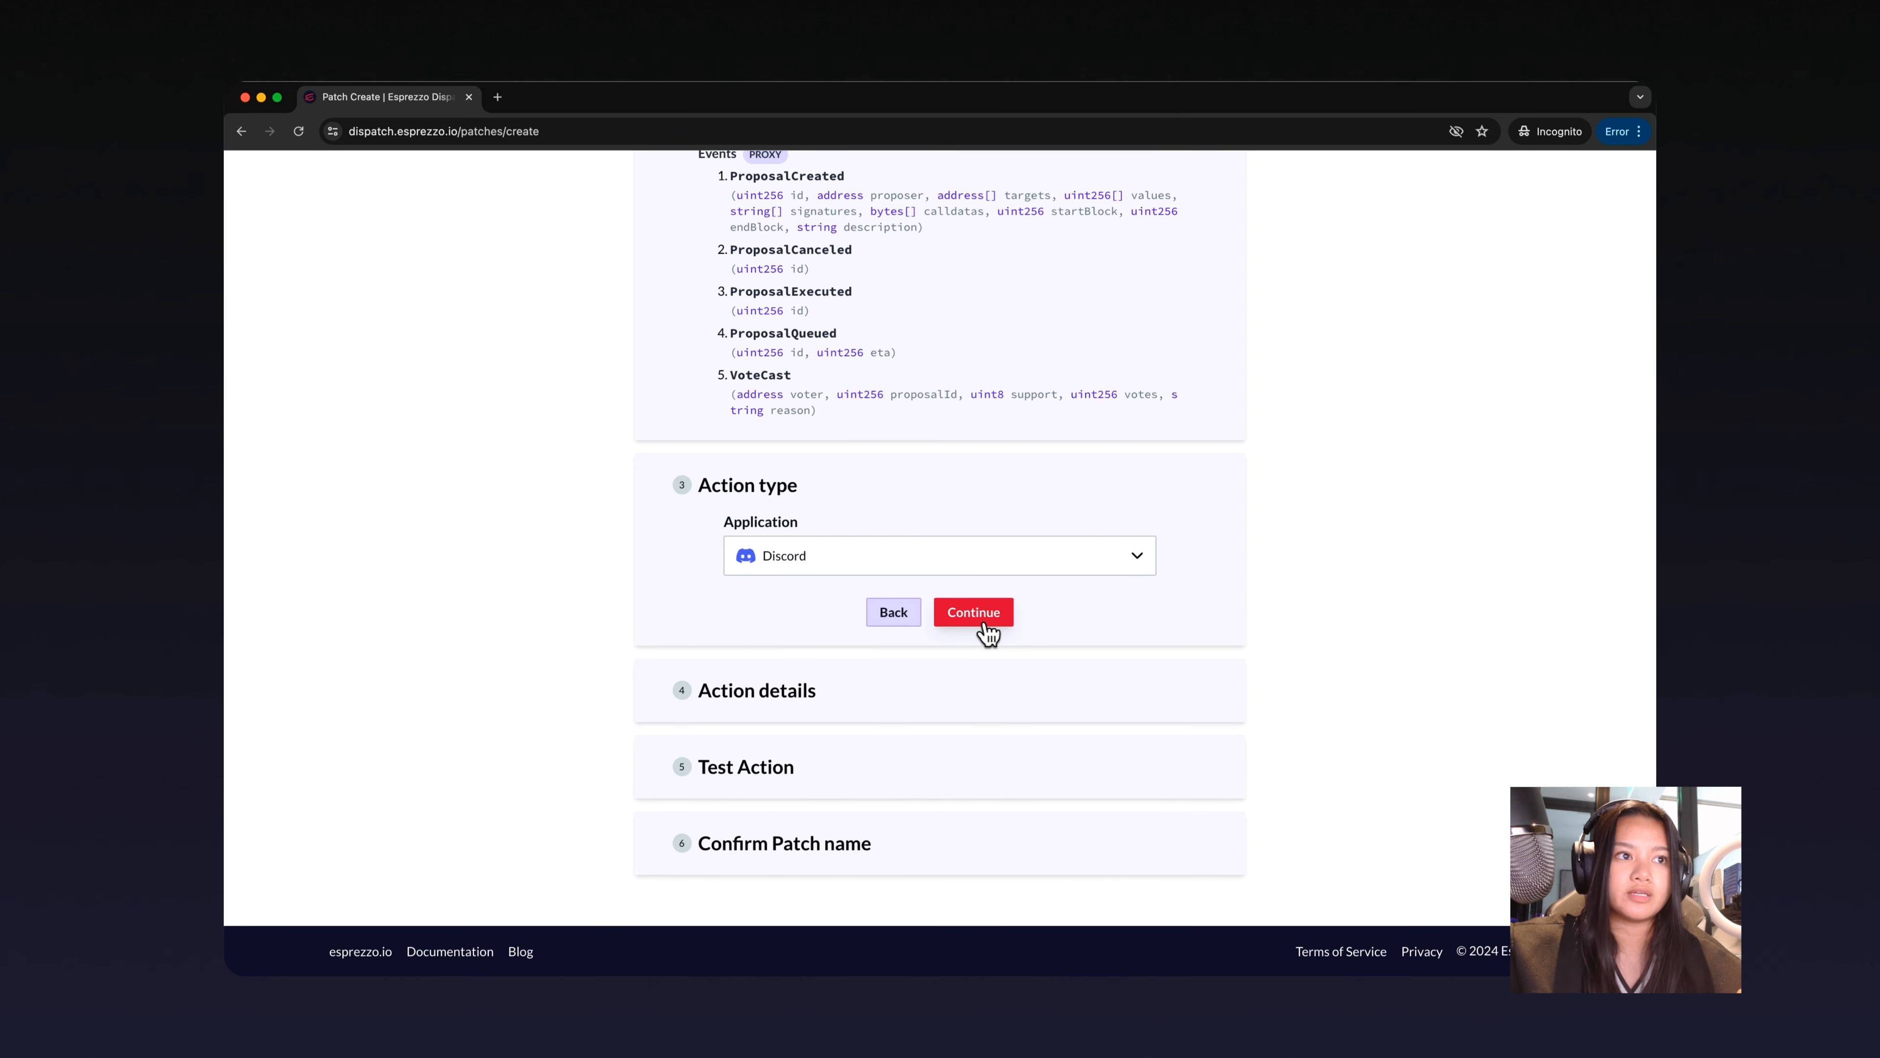
Step: Accept Discord as the action type and set it to post in a Discord server, with destination Web3 Alerts and channel #community-alerts
left_click(973, 611)
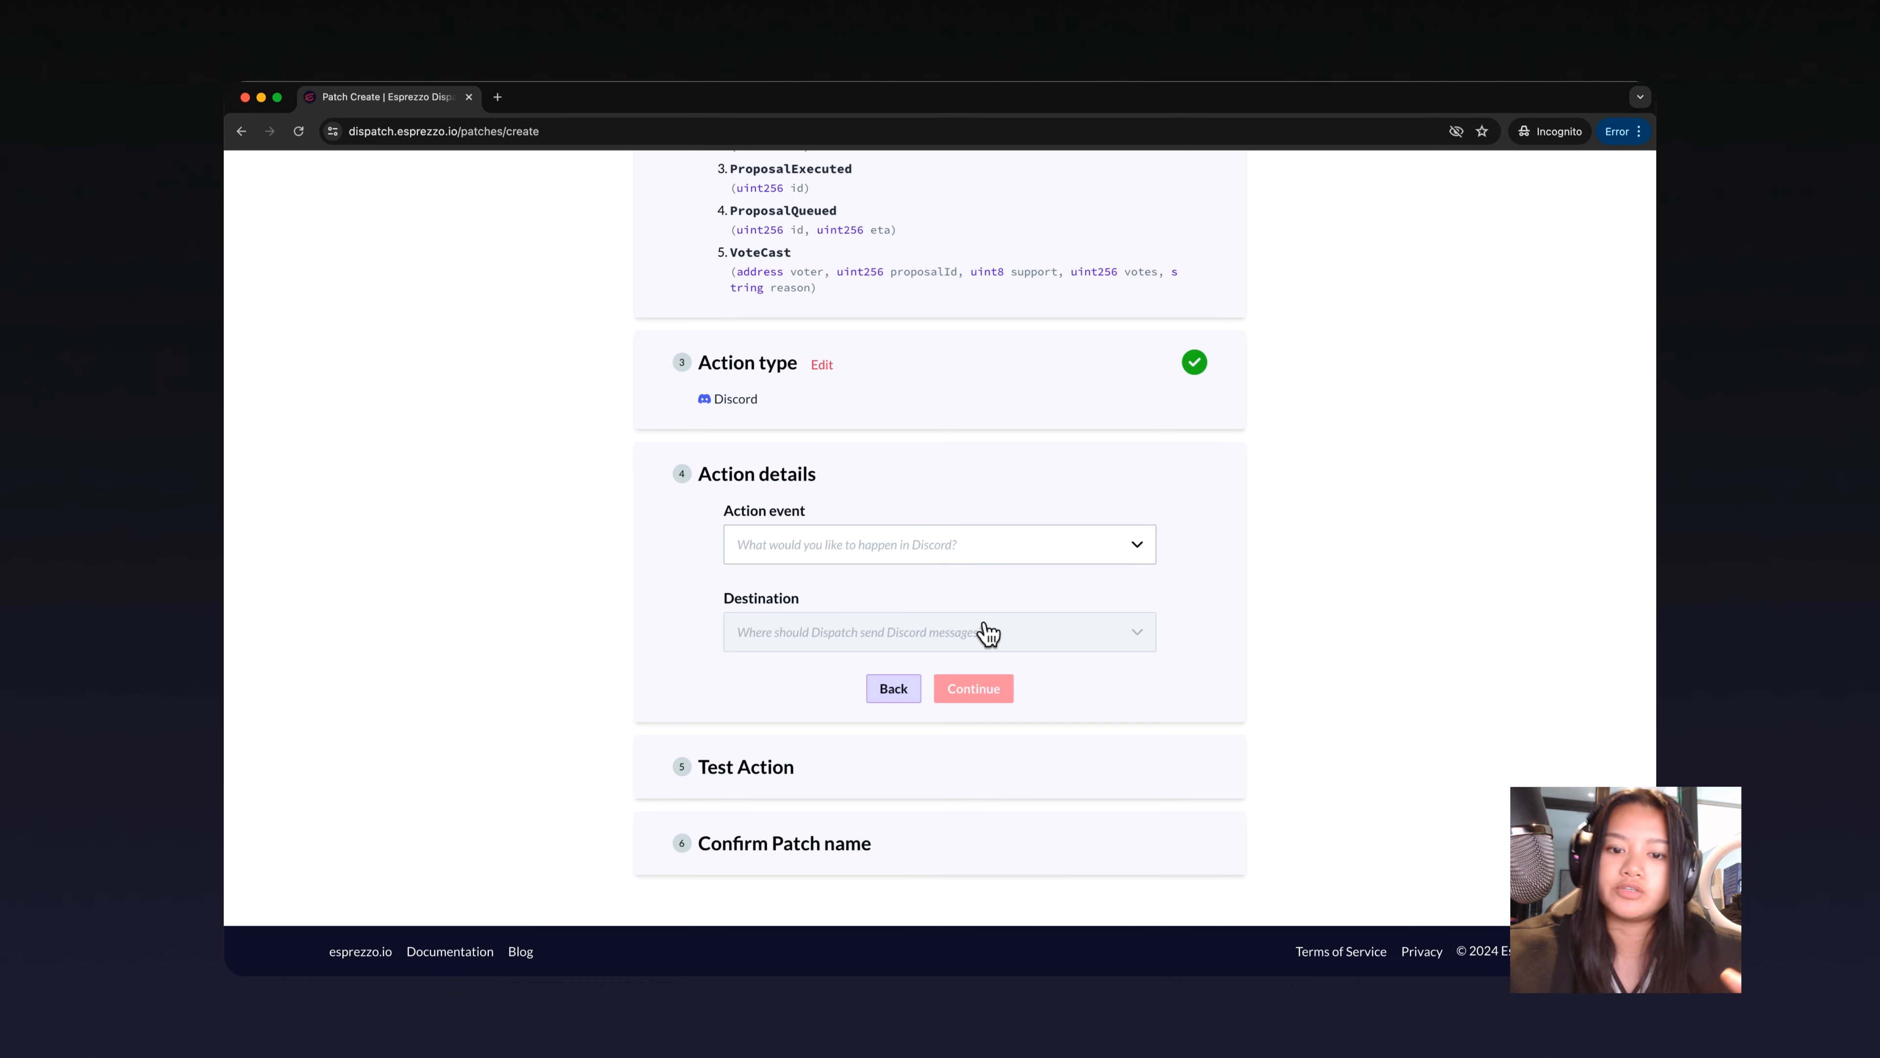
left_click(973, 548)
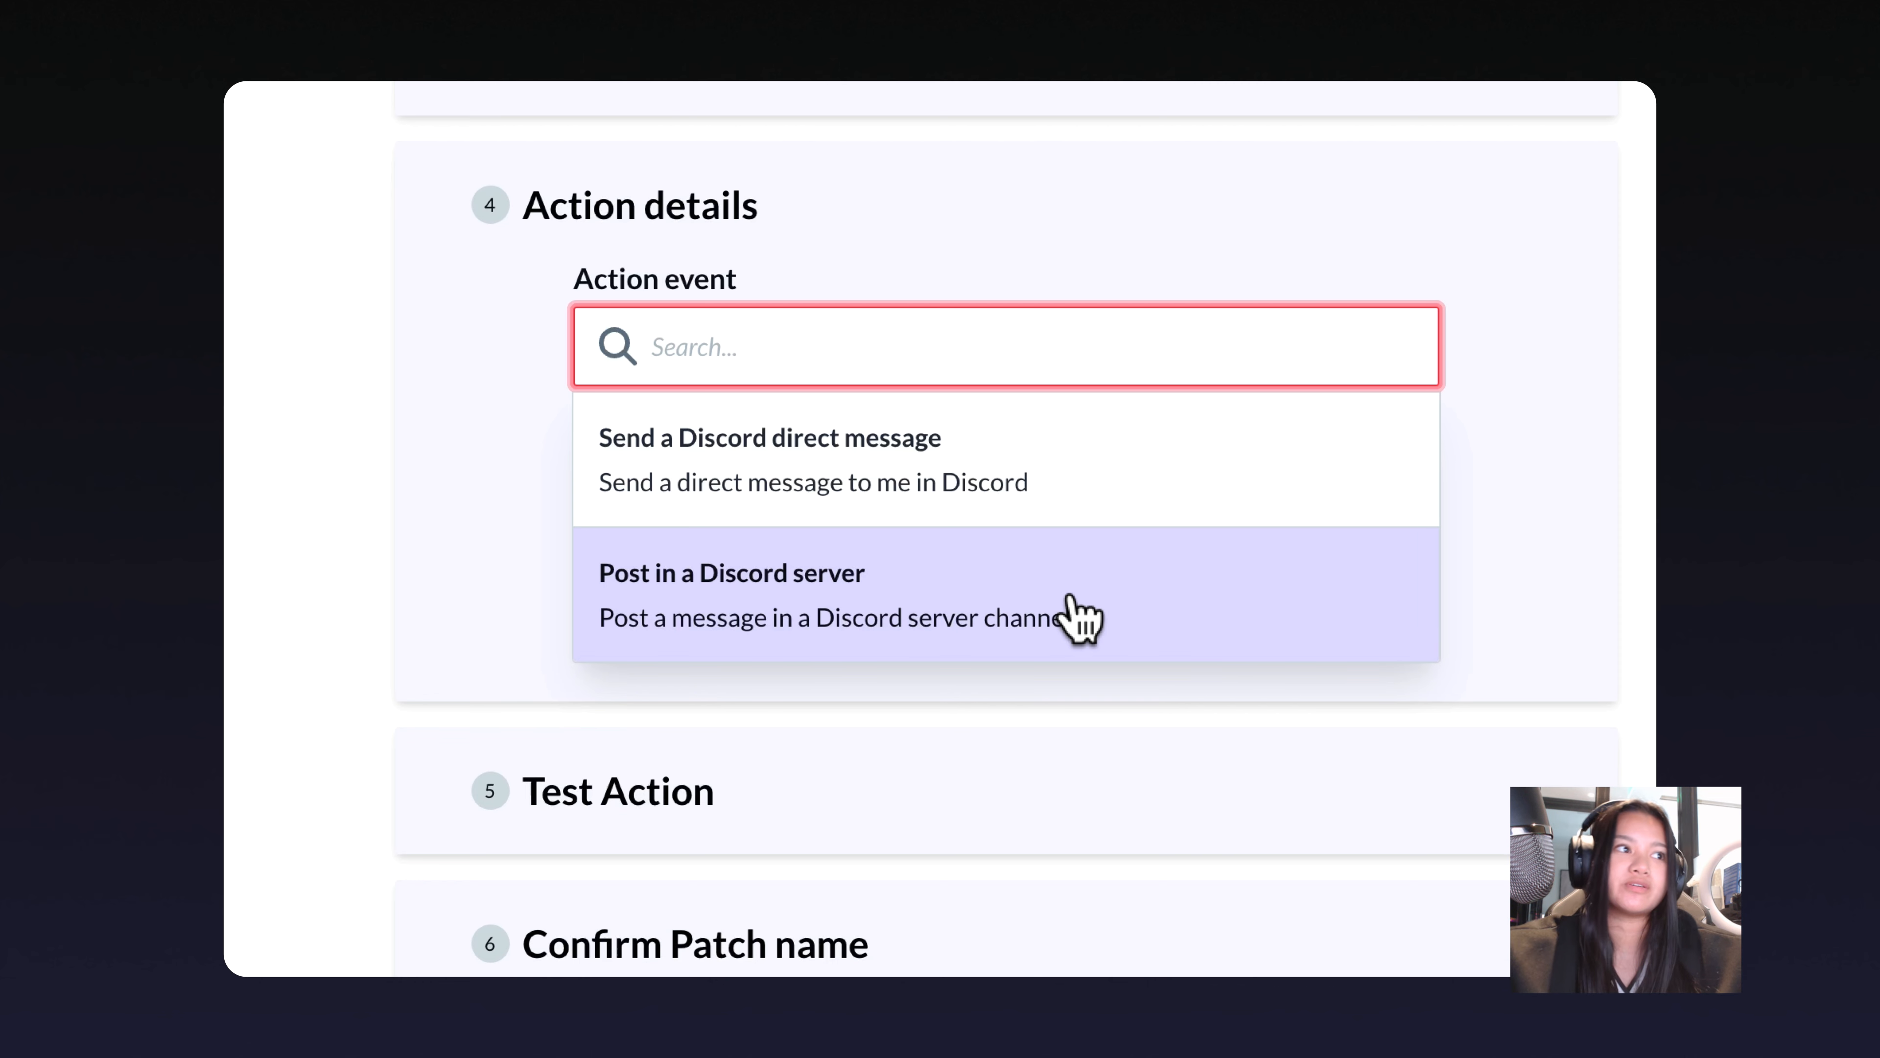
left_click(1081, 618)
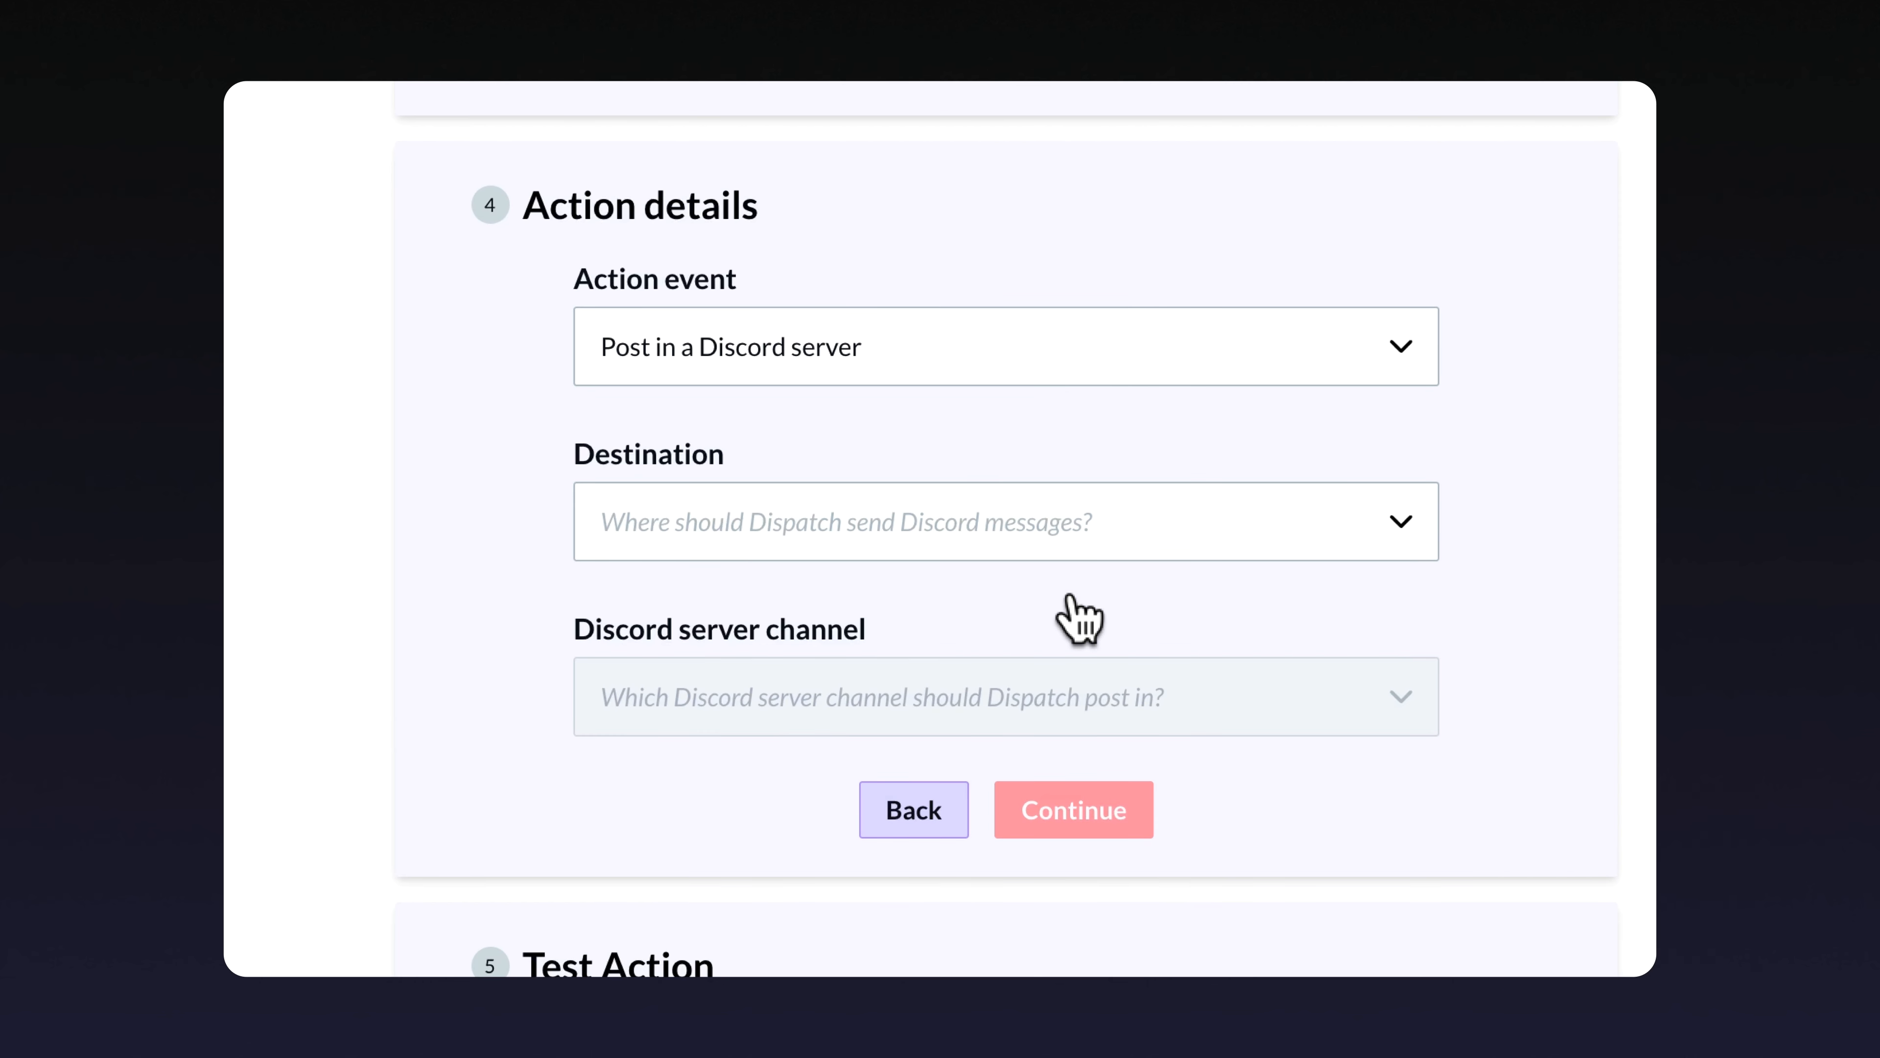
left_click(1071, 546)
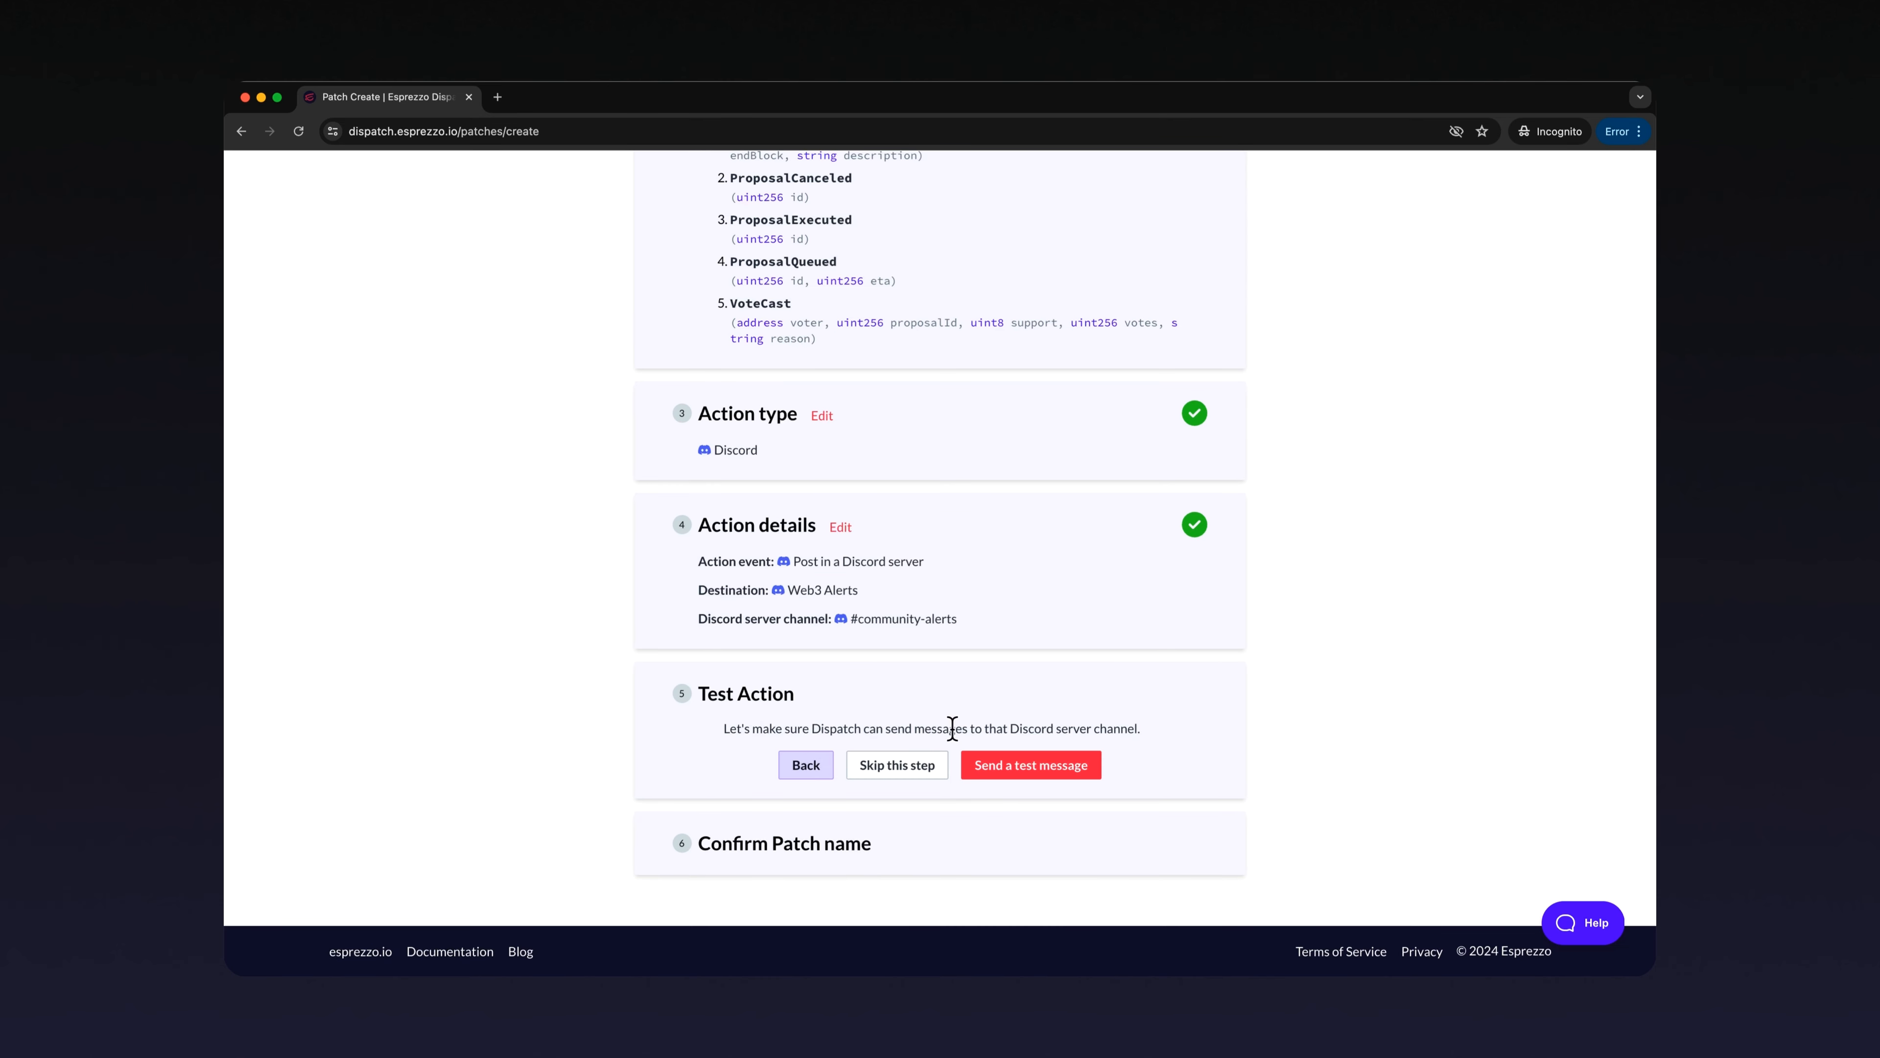
Step: Send a test message to the Discord channel and continue to the patch name confirmation
left_click(994, 770)
scroll(993, 775, "down", 3)
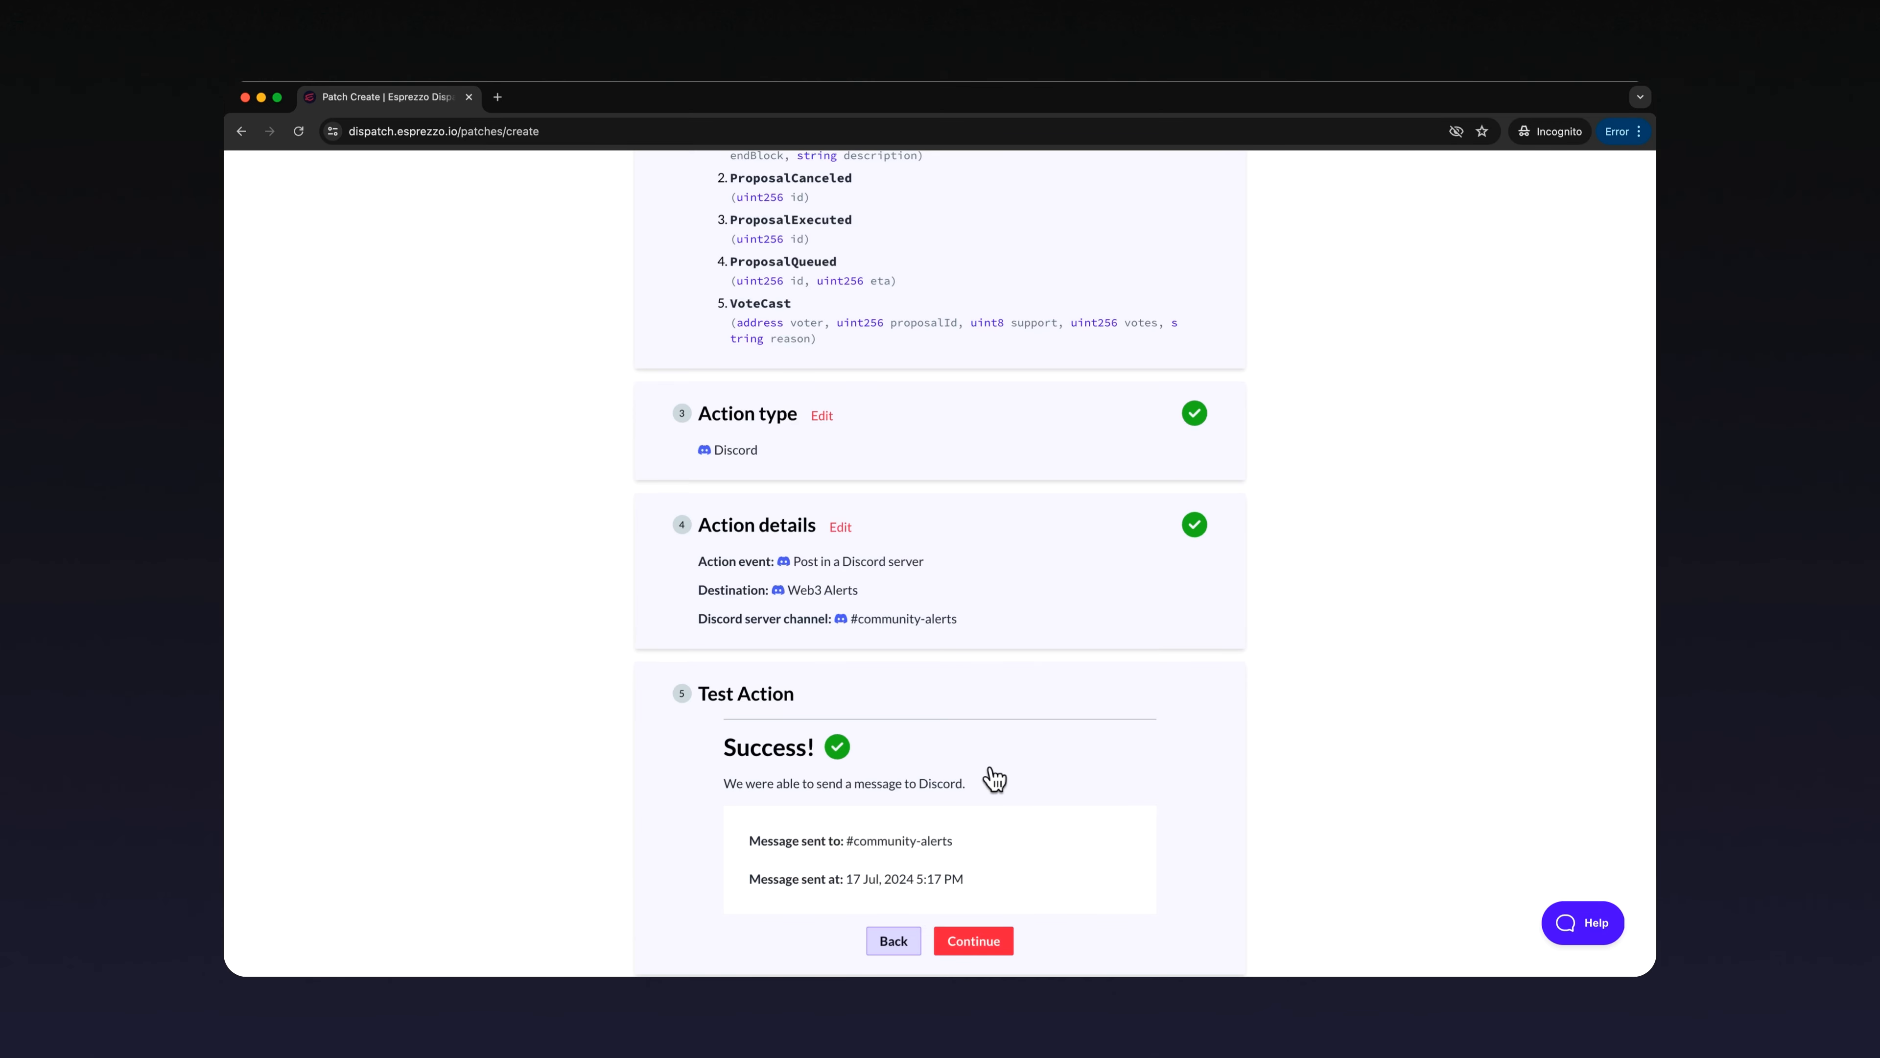
scroll(994, 777, "down", 3)
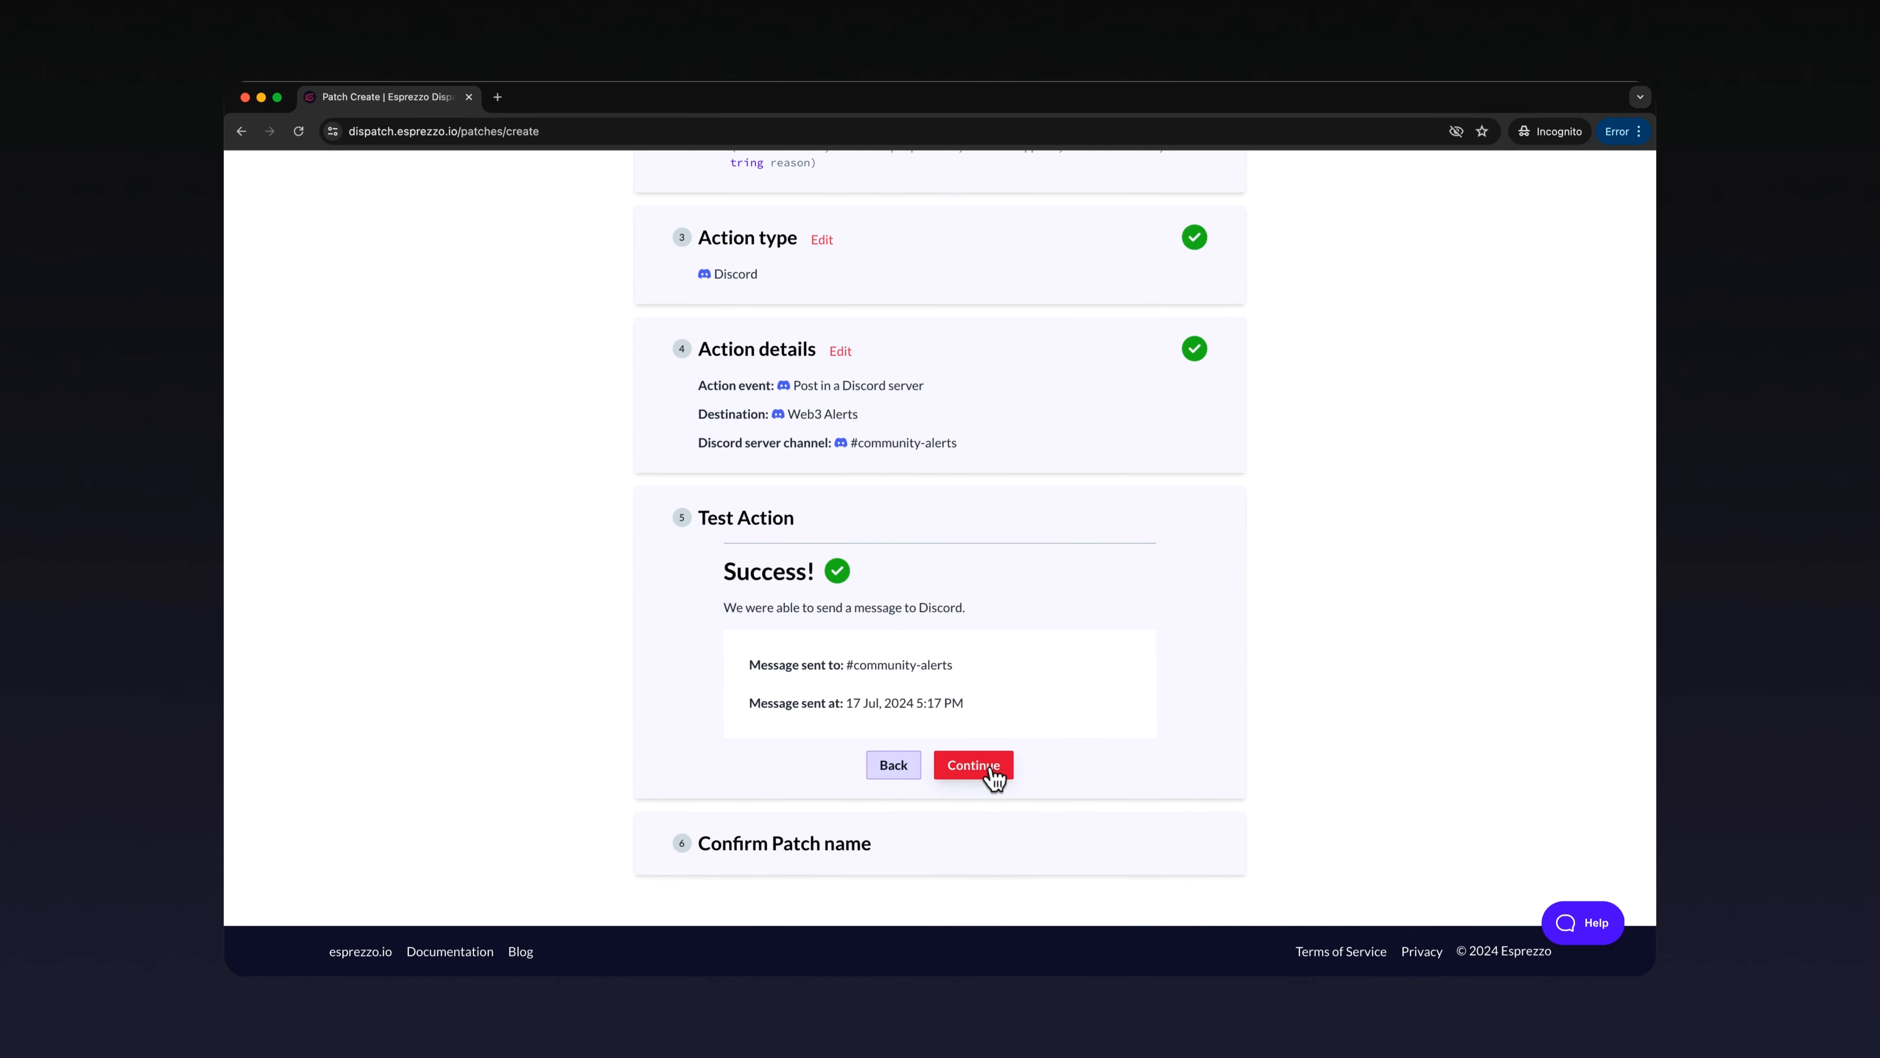
left_click(994, 778)
Step: Name the patch "Discord bot - Uniswap Governance Activity", turn it on and open the patches overview
triple_click(965, 642)
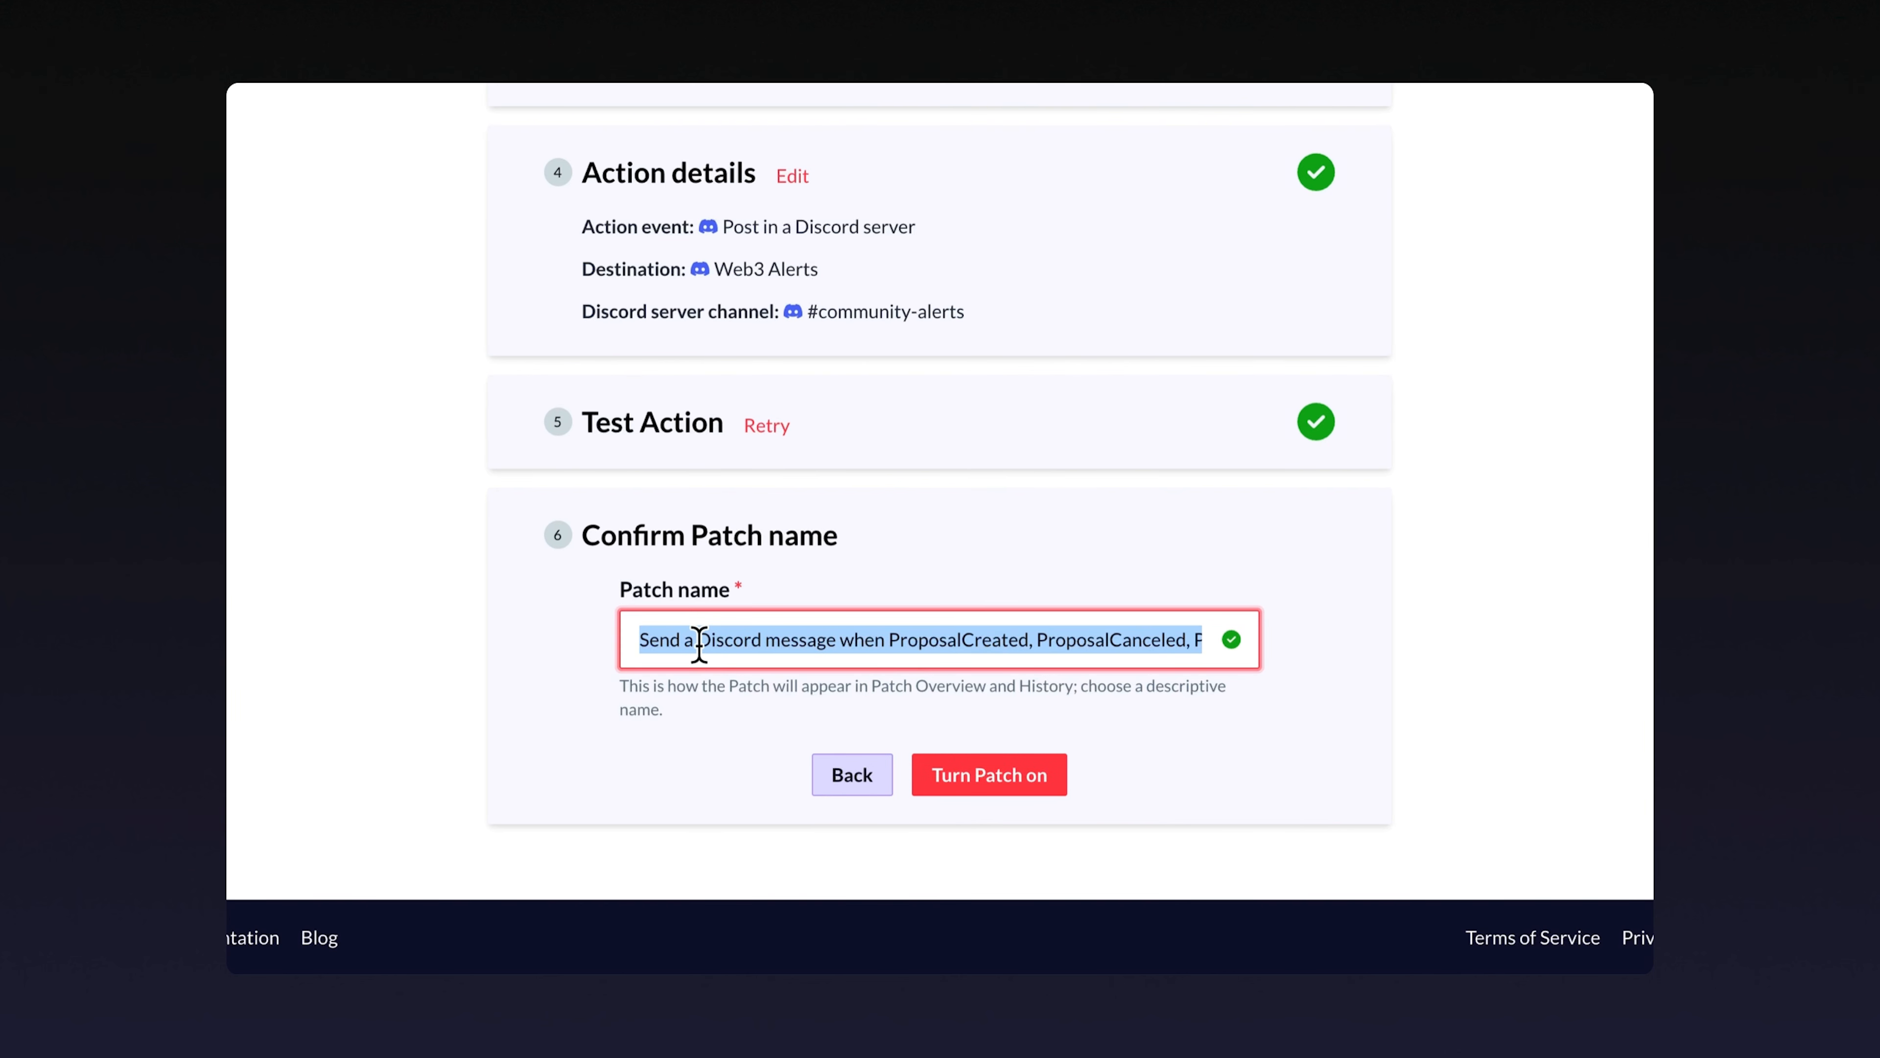
type("Discord bot - Uniswap Governance Activity")
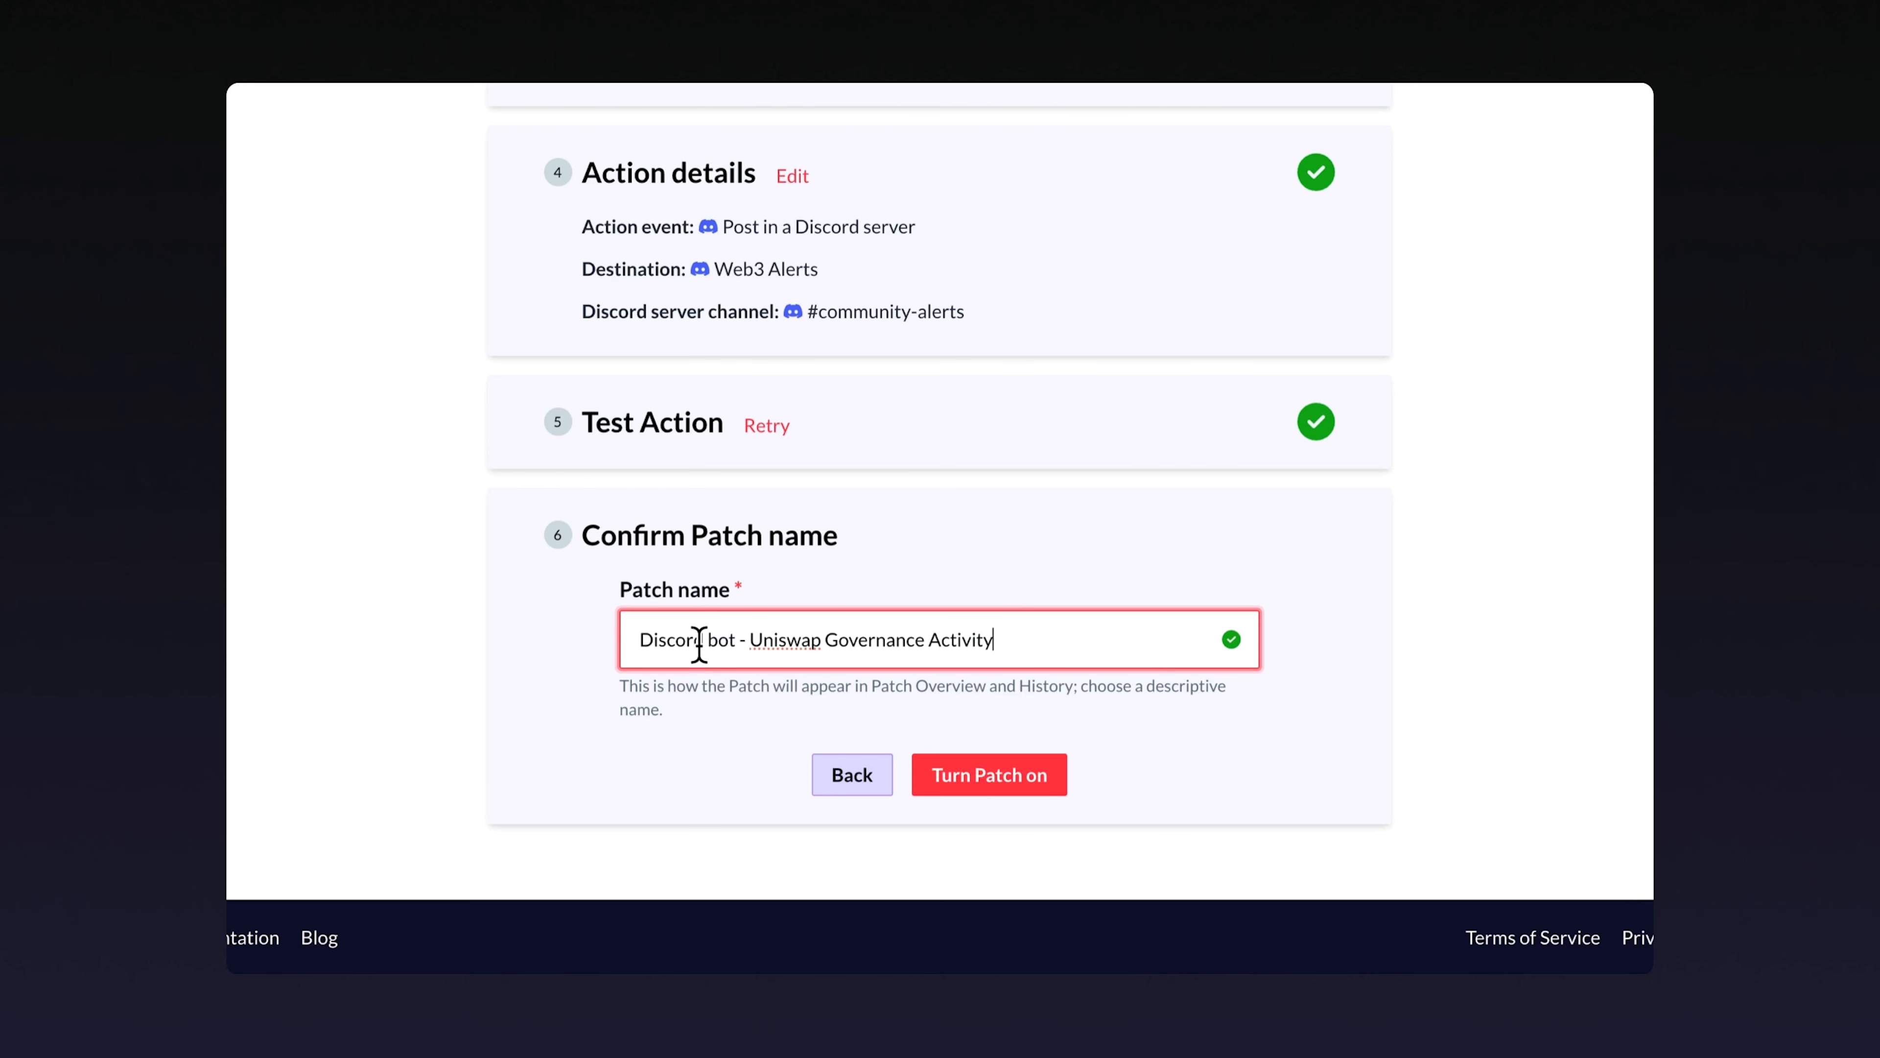
left_click(940, 777)
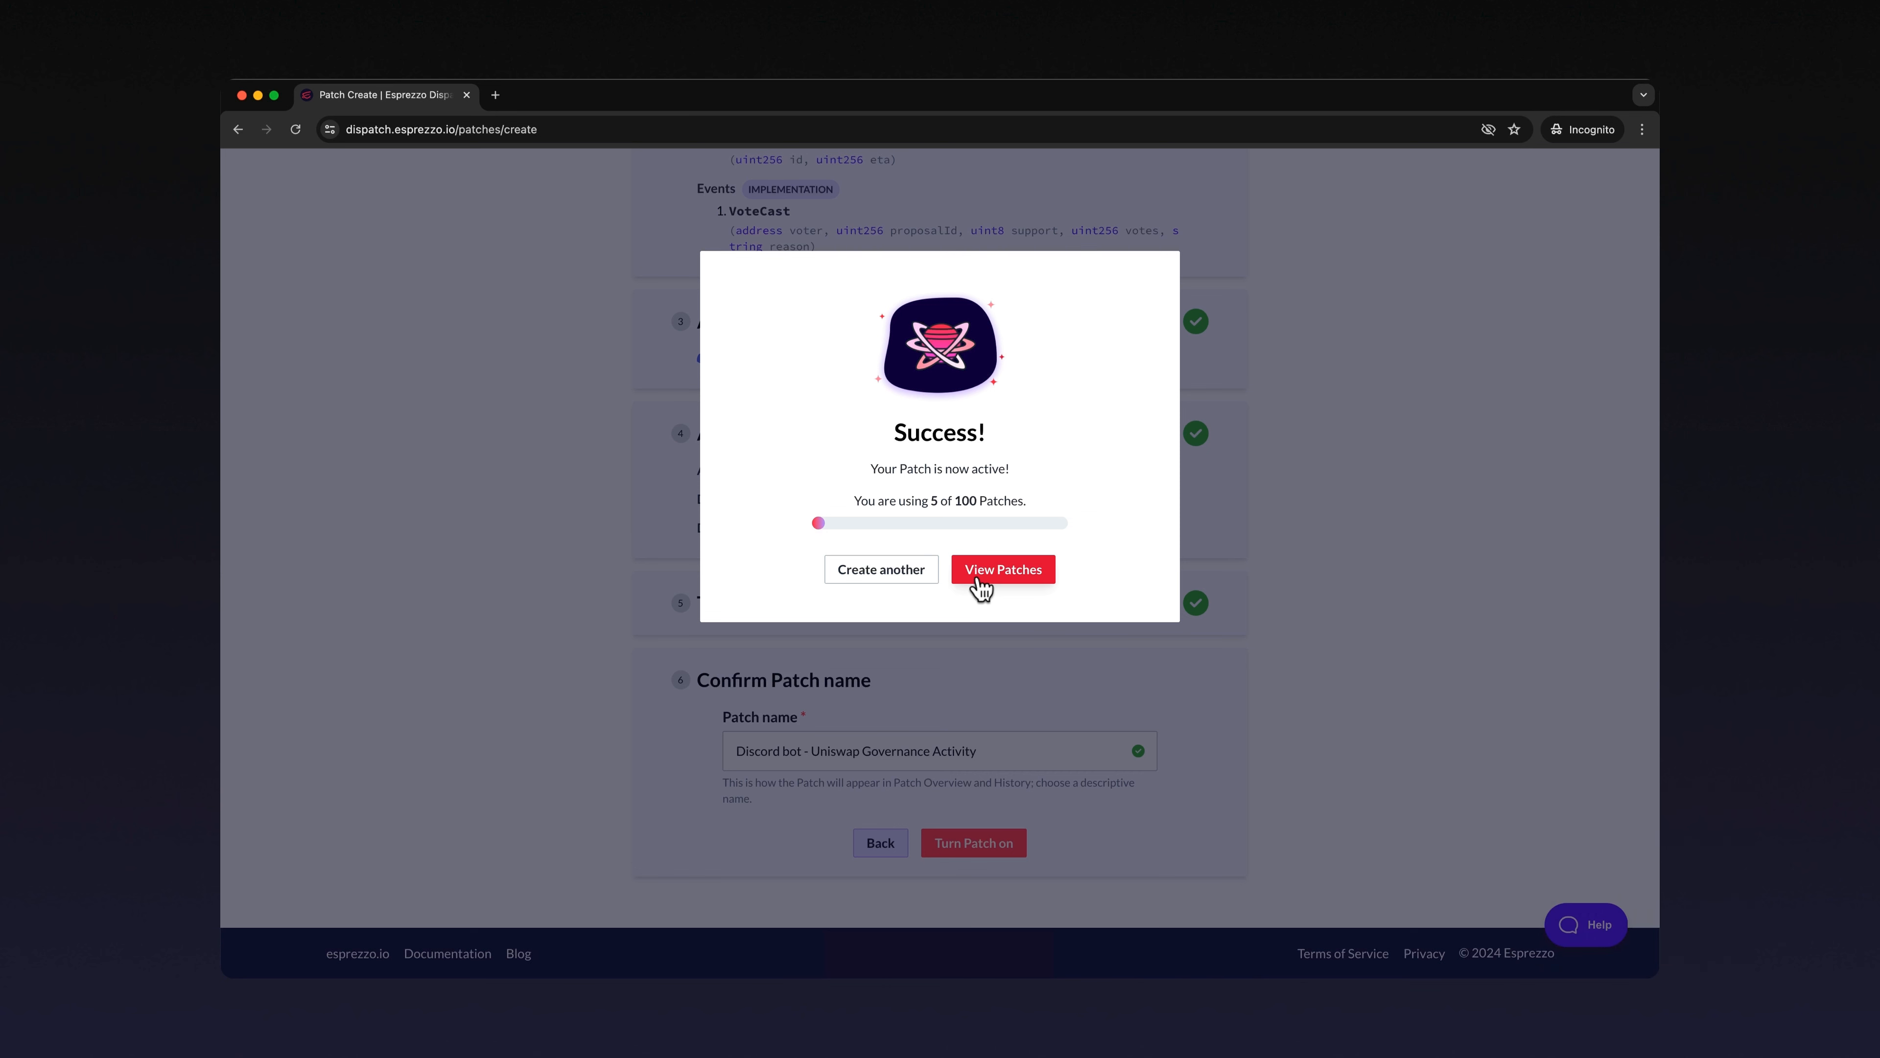
left_click(1003, 570)
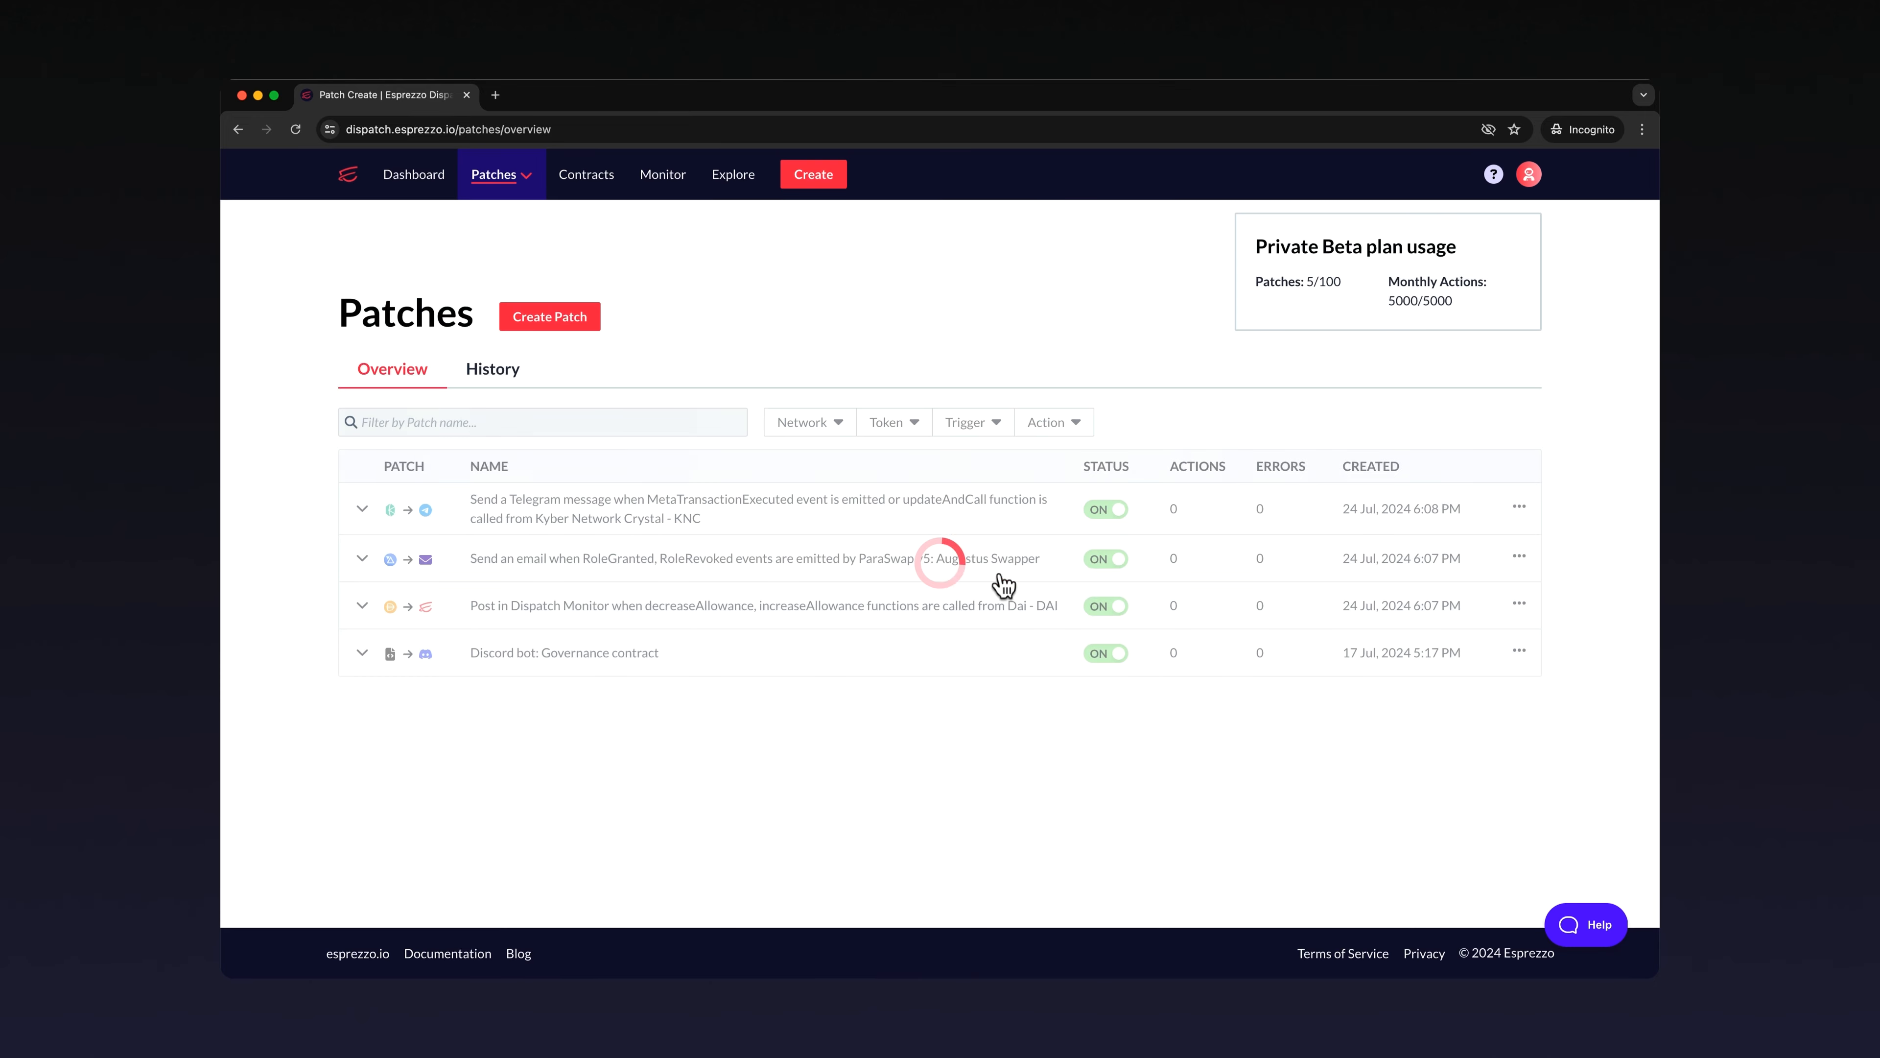